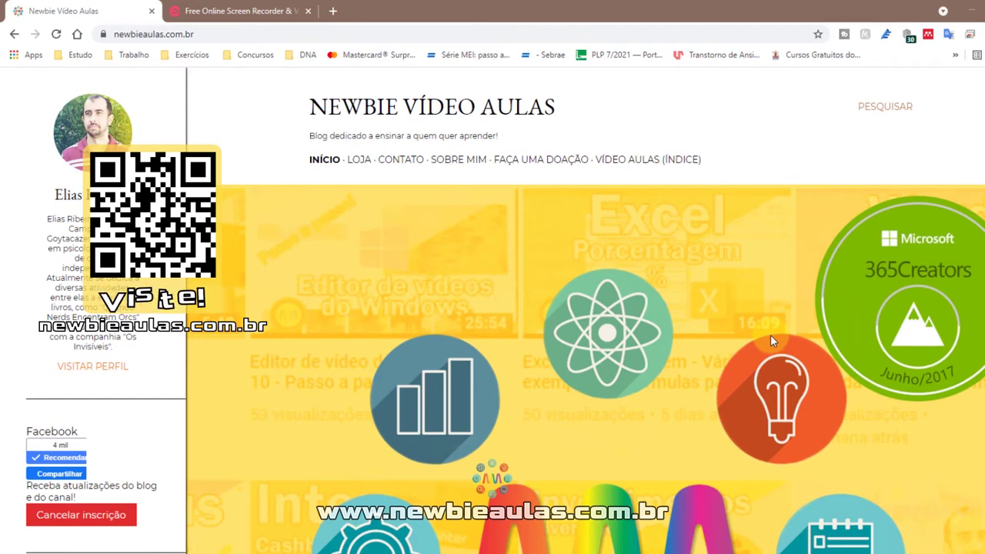
- Switch to the RecordCast website and sign up for a free account with Google
{"action": "left_click", "coordinate": [230, 11]}
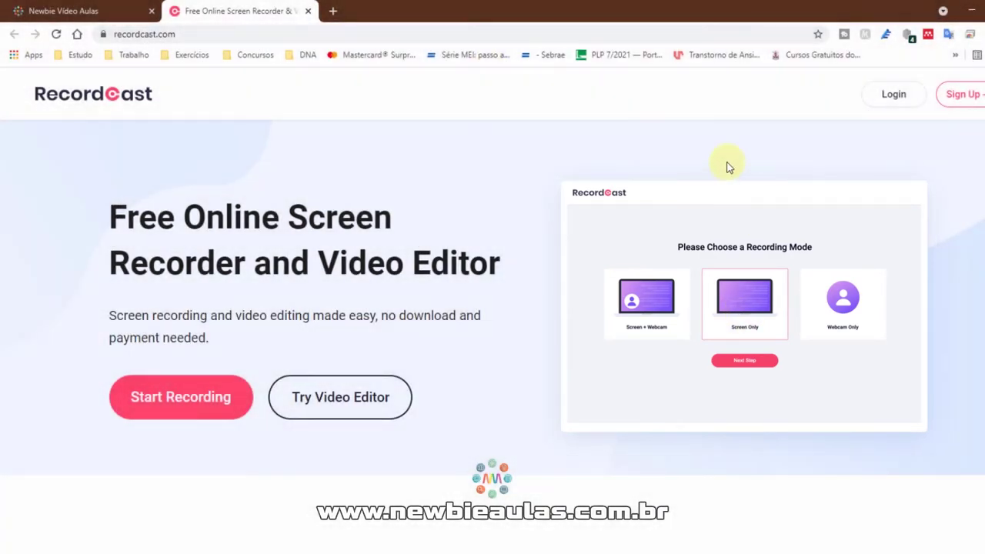
{"action": "left_click", "coordinate": [589, 449]}
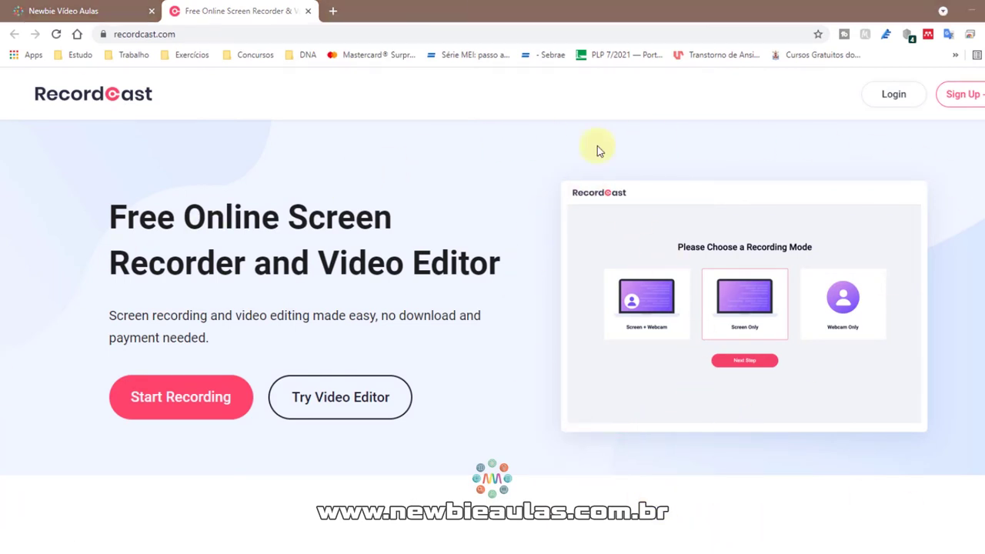
{"action": "left_click", "coordinate": [253, 11]}
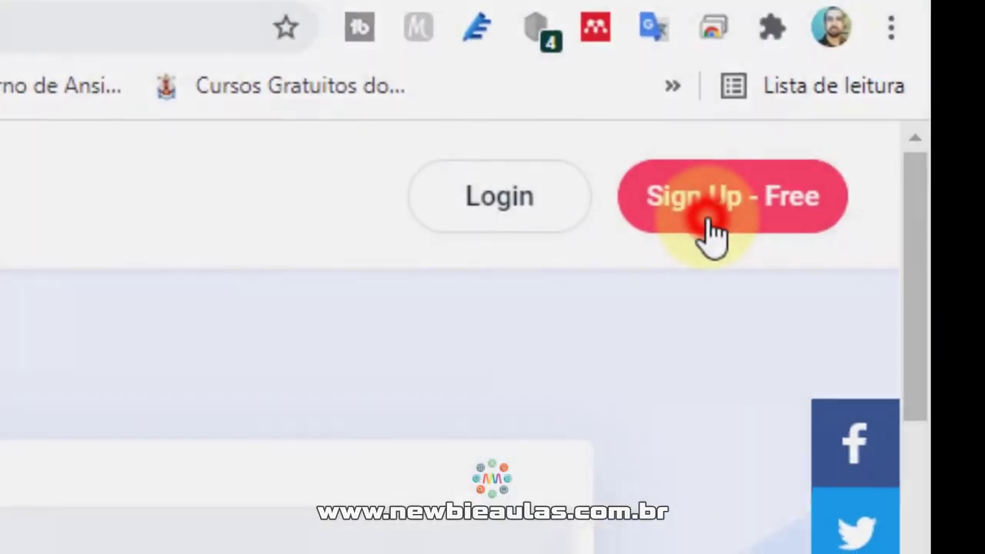
{"action": "left_click", "coordinate": [710, 235]}
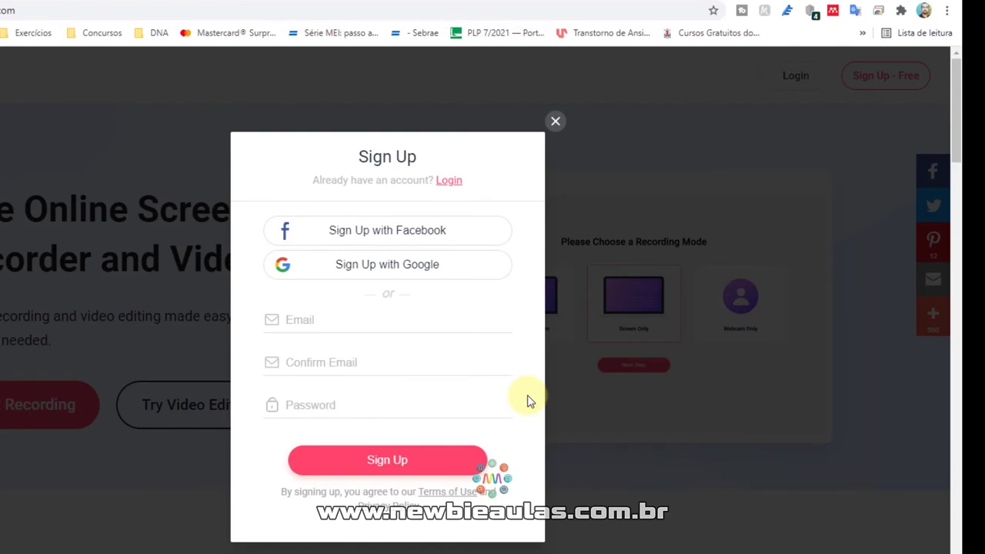
{"action": "left_click", "coordinate": [418, 270]}
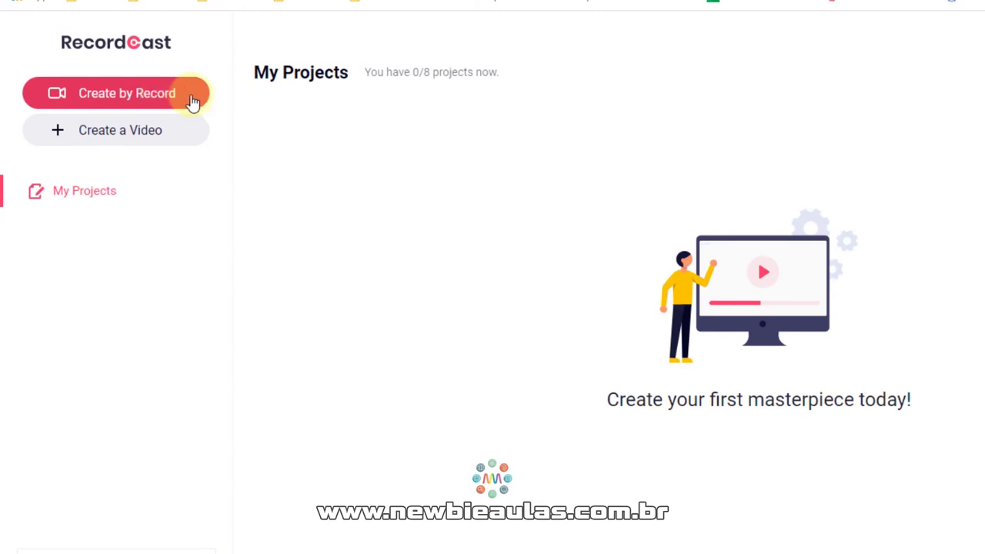
- Create a project by recording, using the Screen + Webcam recording mode, and proceed to the recording settings
{"action": "left_click", "coordinate": [116, 94]}
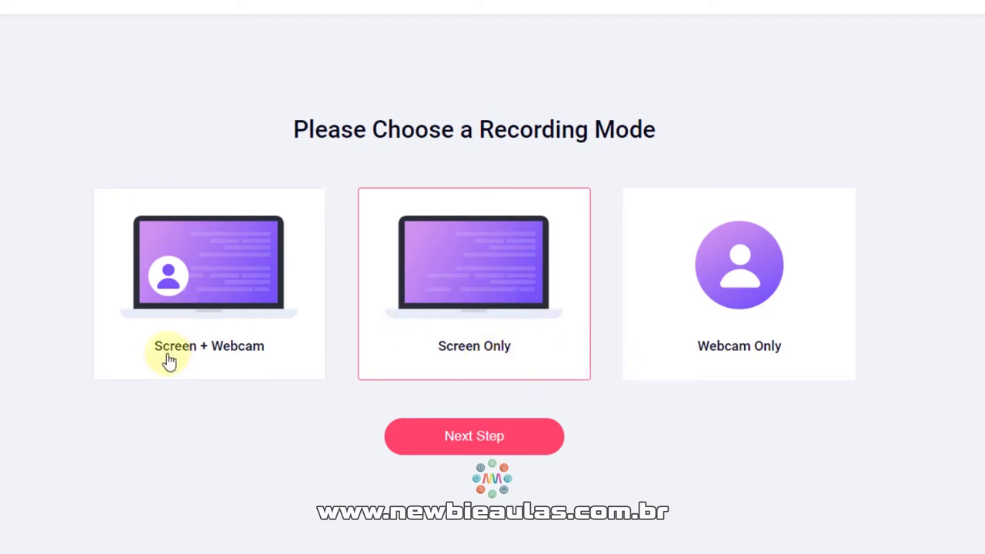
{"action": "left_click", "coordinate": [235, 286]}
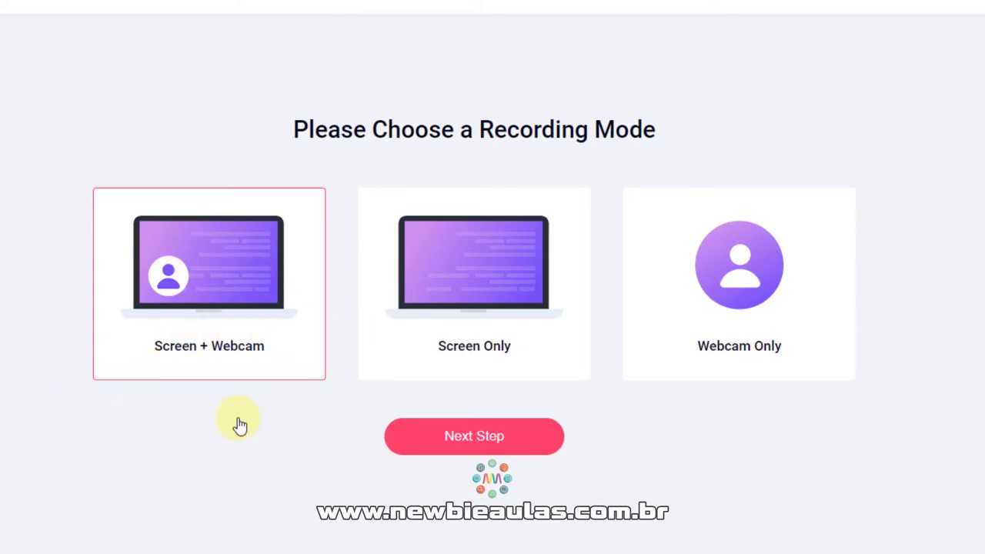
{"action": "left_click", "coordinate": [445, 452]}
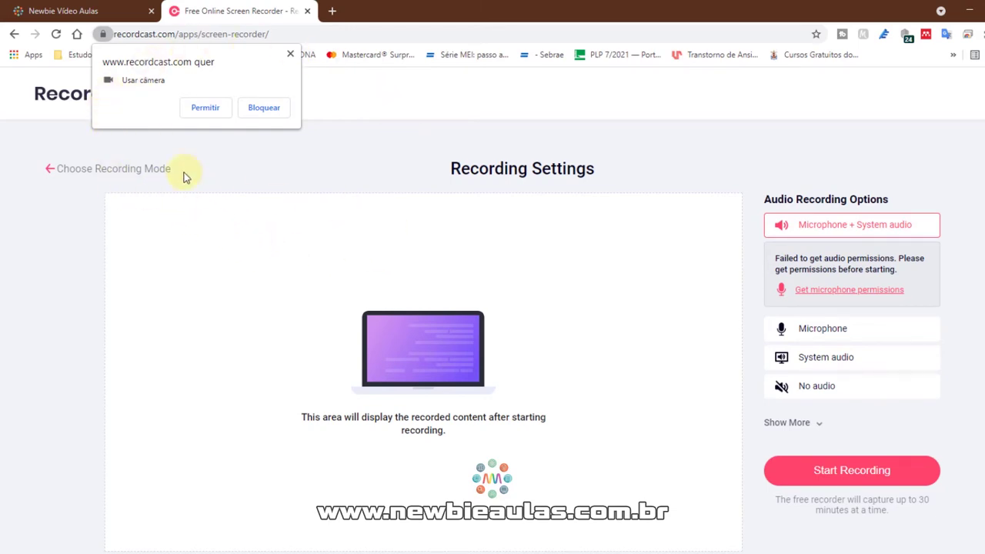
- Allow the site to use the camera and microphone, and hide the webcam usage notification
{"action": "left_click", "coordinate": [204, 112]}
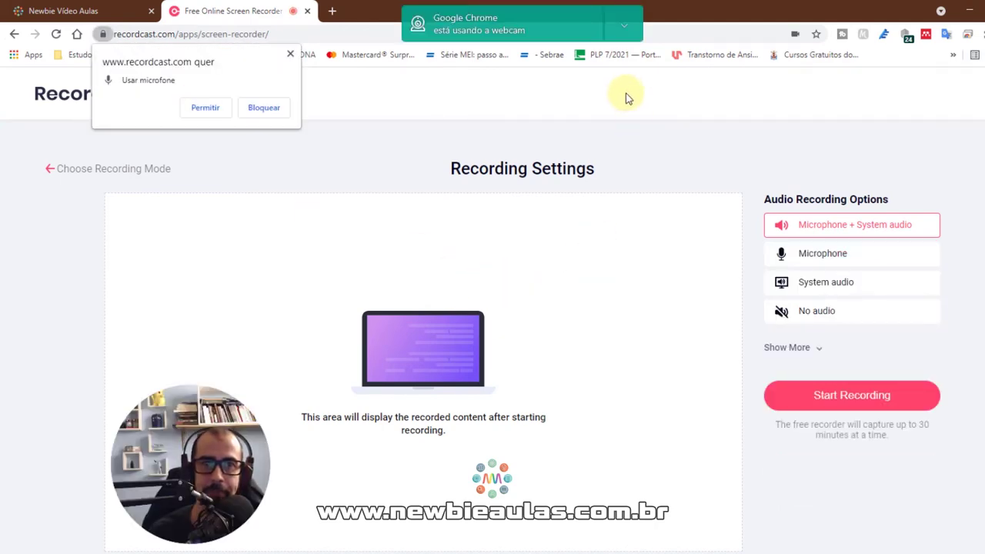
{"action": "left_click", "coordinate": [625, 30]}
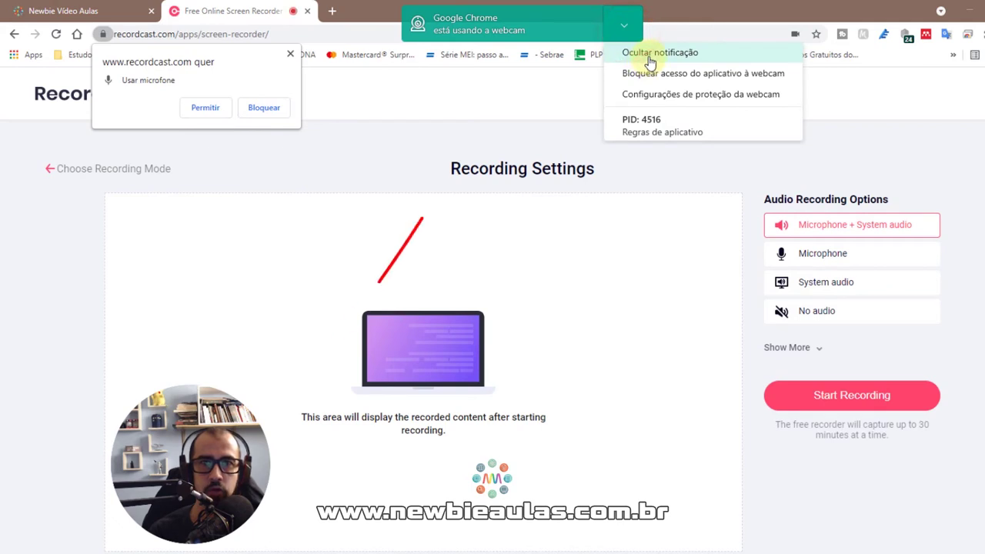
{"action": "left_click", "coordinate": [649, 54]}
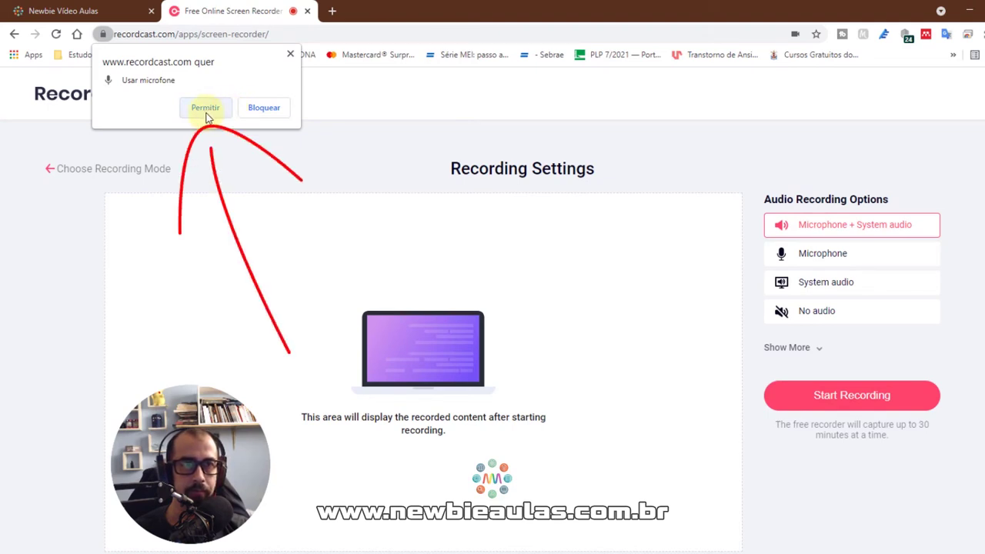
{"action": "left_click", "coordinate": [206, 110]}
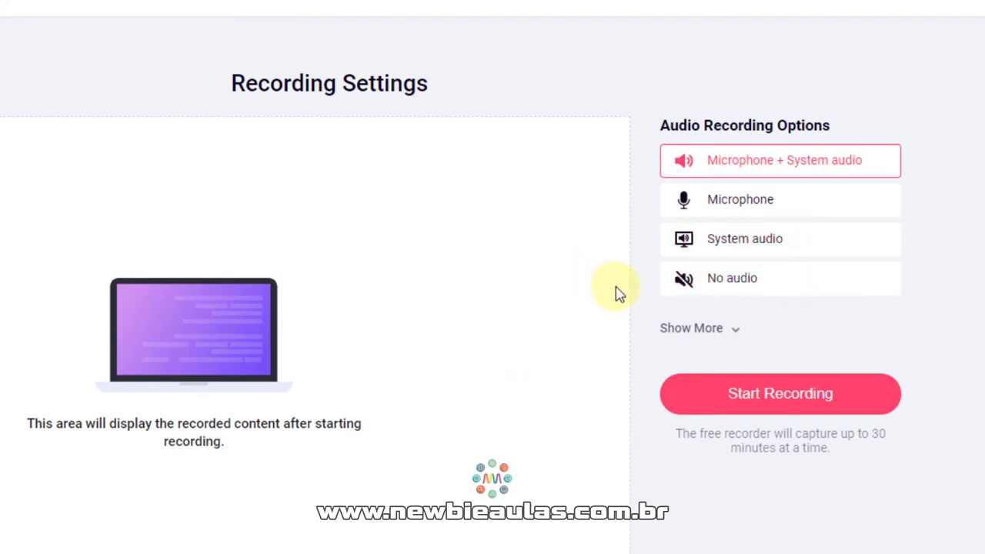
- Expand the equipment options and examine the available microphones without changing the selection
{"action": "left_click", "coordinate": [707, 335]}
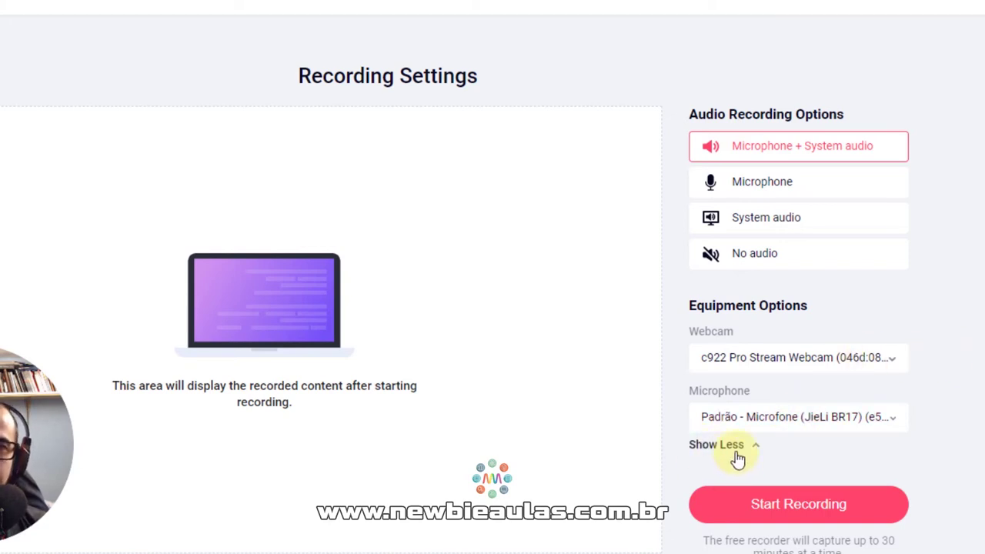
{"action": "left_click", "coordinate": [755, 417]}
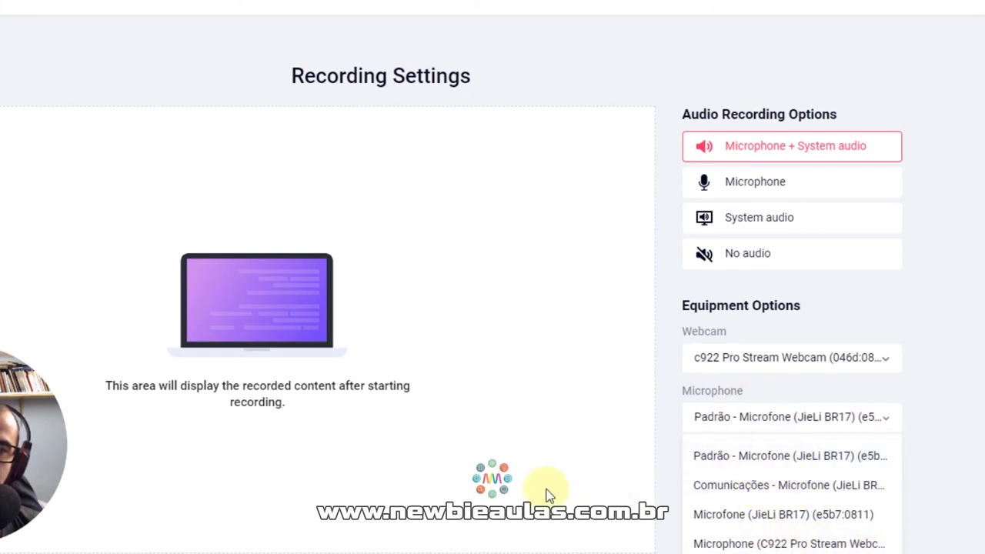
{"action": "left_click", "coordinate": [769, 423]}
{"action": "left_click", "coordinate": [246, 462]}
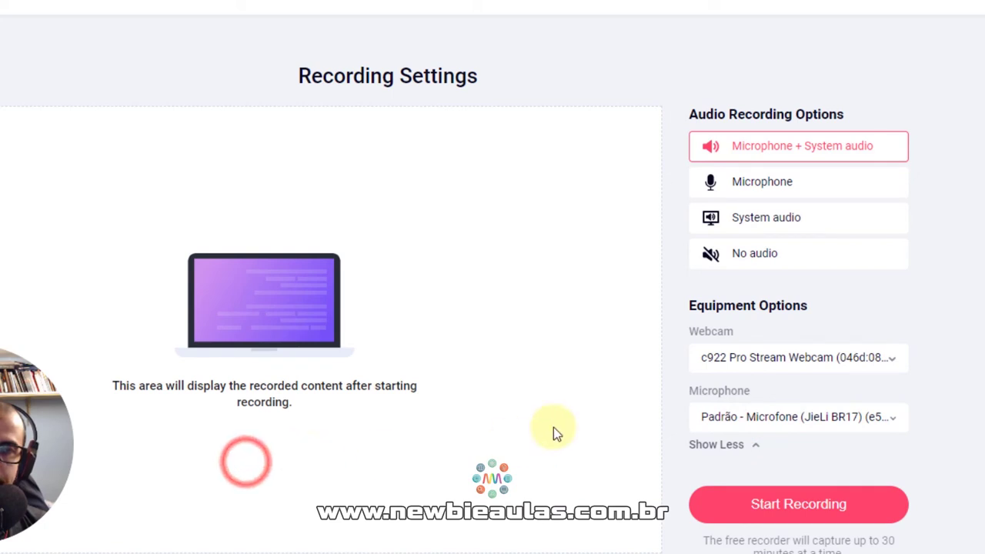
- Start recording with the entire screen shared and audio sharing enabled
{"action": "left_click", "coordinate": [791, 510]}
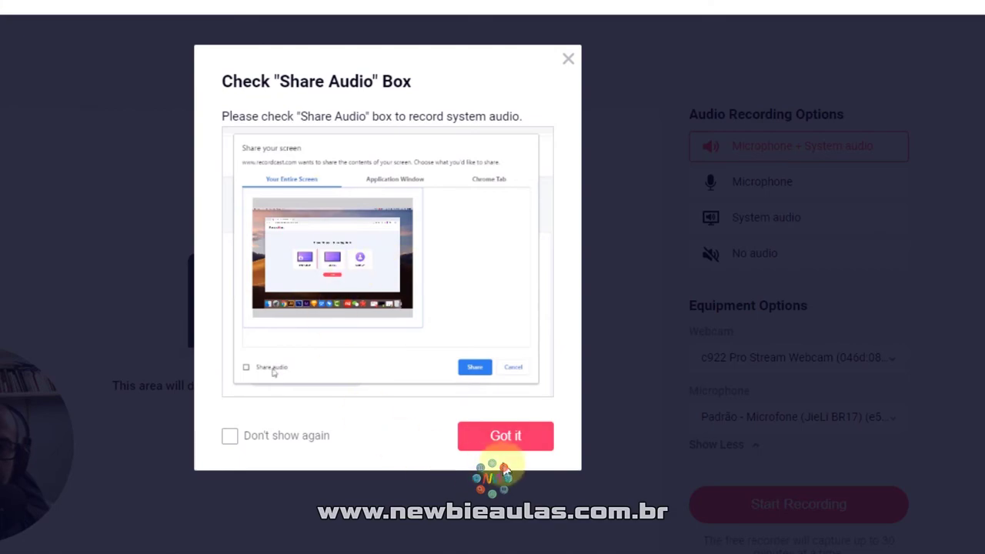
{"action": "left_click", "coordinate": [531, 442]}
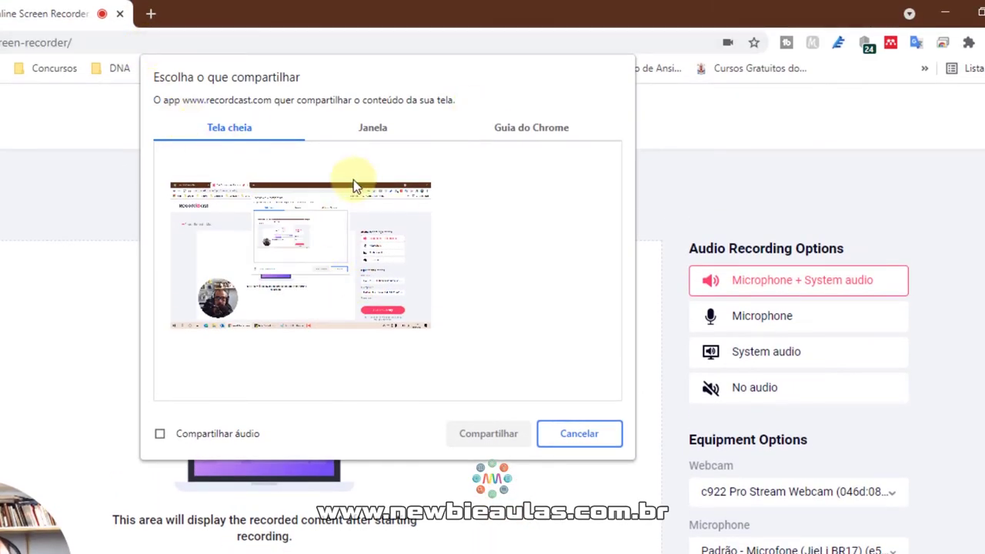
{"action": "left_click", "coordinate": [160, 434]}
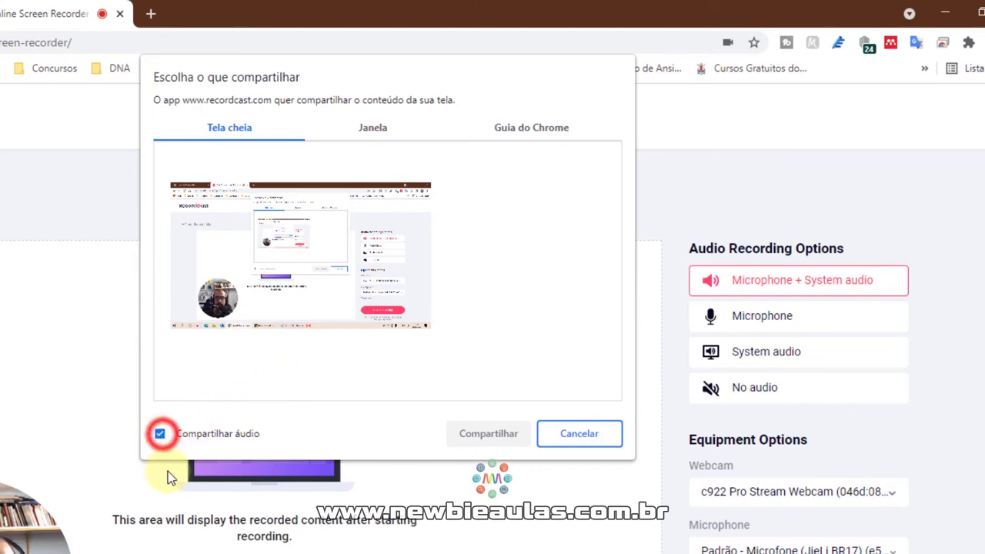
{"action": "left_click", "coordinate": [286, 237]}
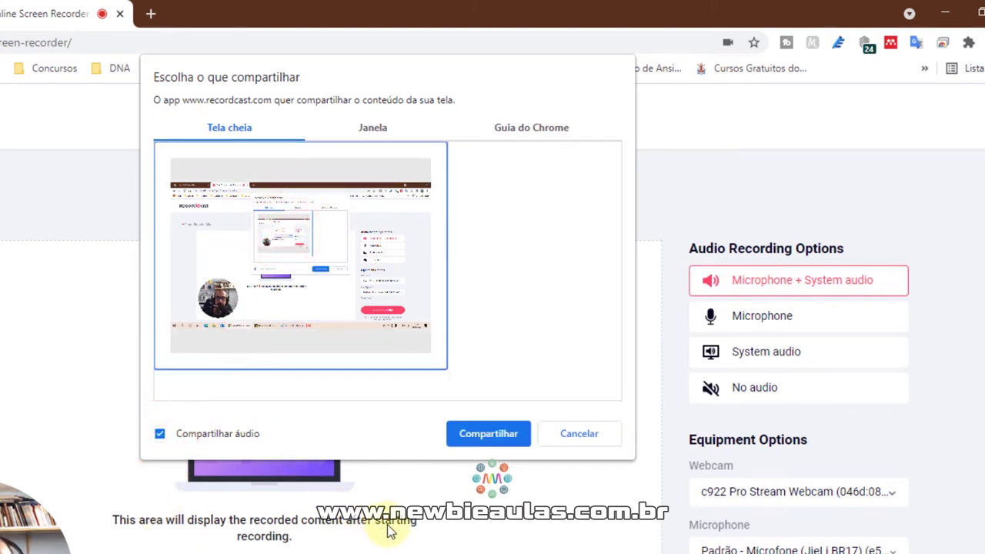
{"action": "left_click", "coordinate": [487, 434]}
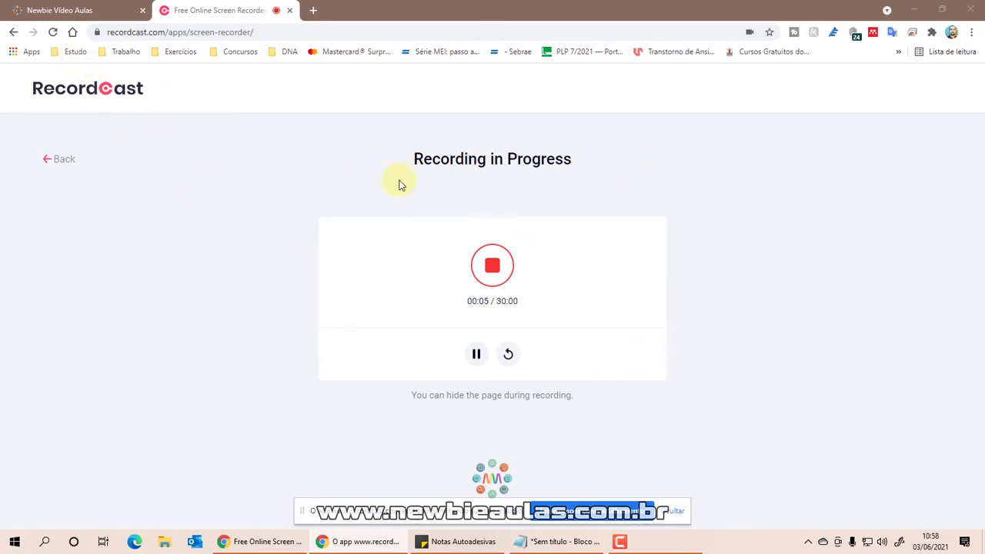
- While recording, browse up and down the Newbie Vídeo Aulas blog and briefly show the Windows Start menu
{"action": "left_click", "coordinate": [66, 10]}
{"action": "scroll", "coordinate": [178, 213], "scroll_direction": "down", "scroll_amount": 10}
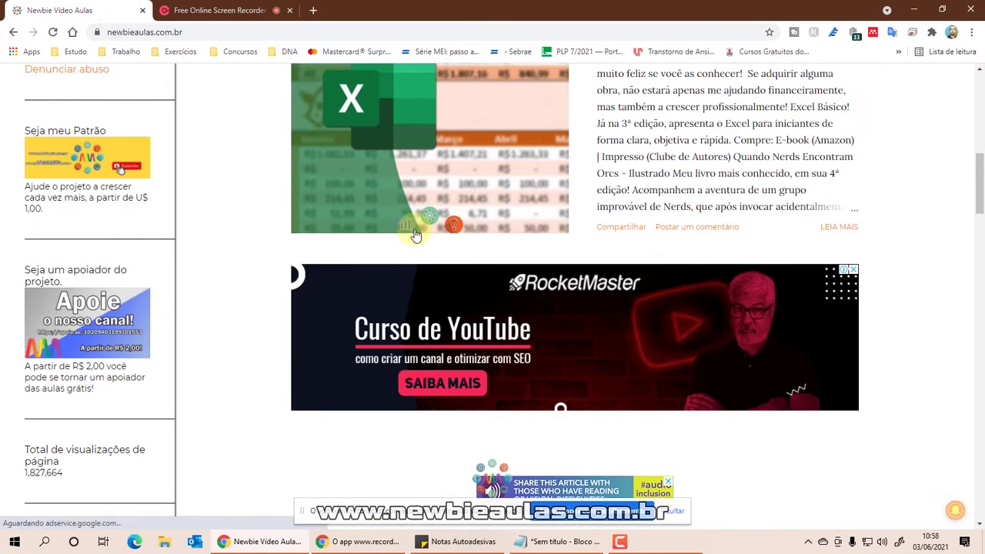
{"action": "scroll", "coordinate": [415, 235], "scroll_direction": "down", "scroll_amount": 15}
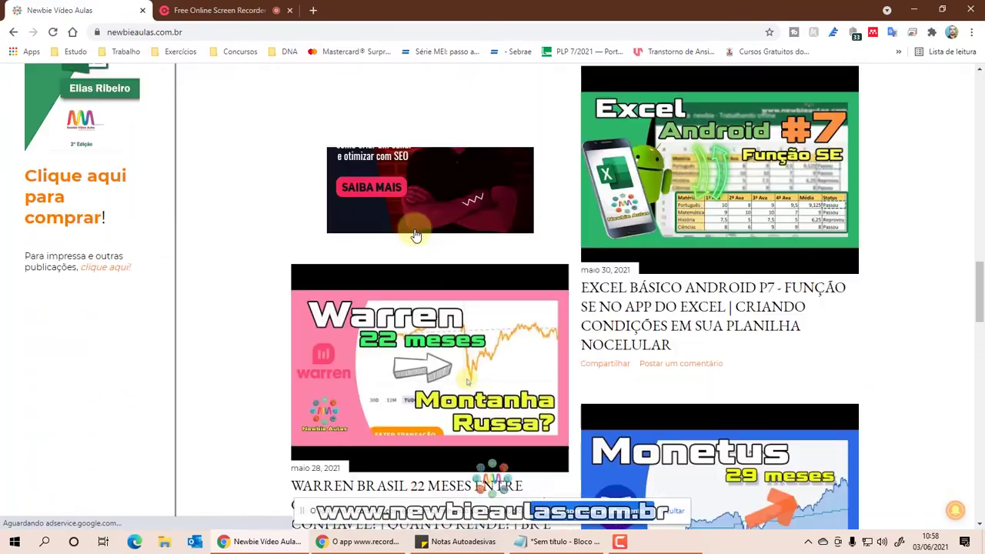
{"action": "scroll", "coordinate": [416, 235], "scroll_direction": "up", "scroll_amount": 15}
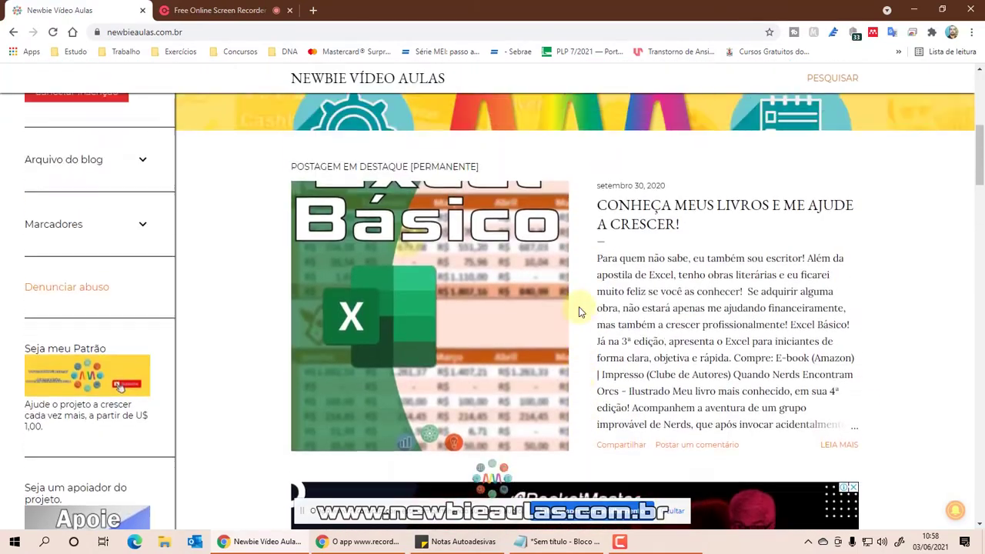
{"action": "scroll", "coordinate": [578, 308], "scroll_direction": "up", "scroll_amount": 5}
{"action": "left_click", "coordinate": [12, 543]}
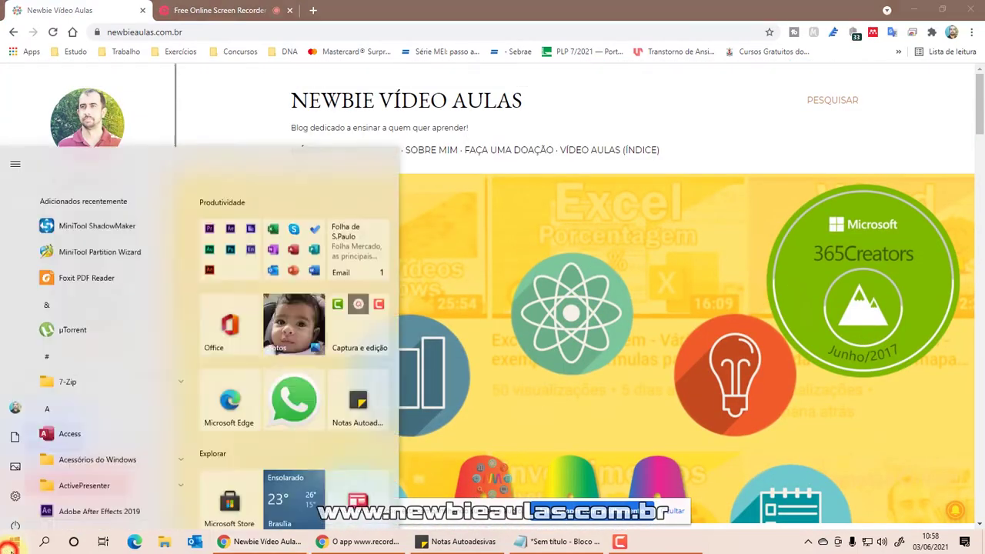
{"action": "left_click", "coordinate": [12, 544]}
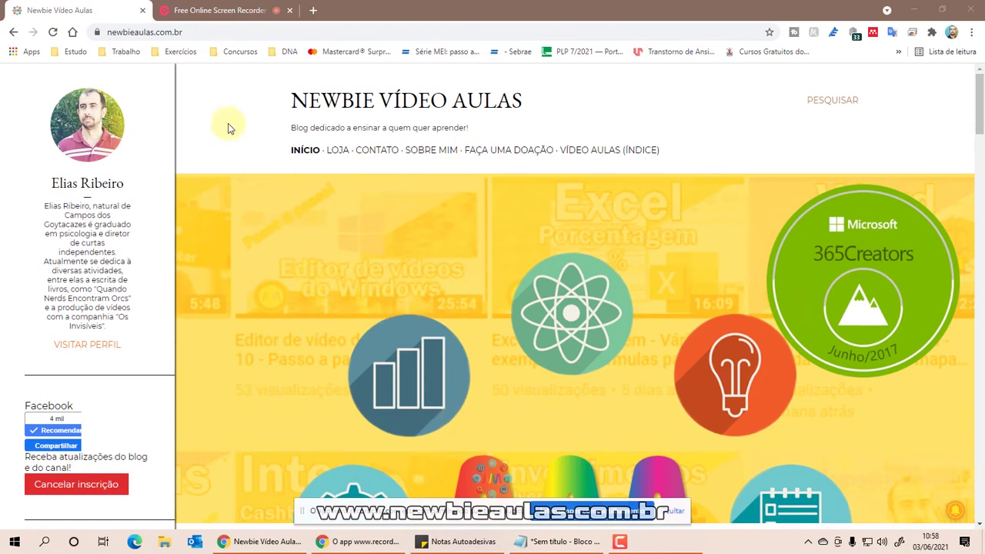
- Stop the recording, send it to the editor and save "Screen Recording - Made with RecordCast (1).webm" to the desktop
{"action": "left_click", "coordinate": [223, 6]}
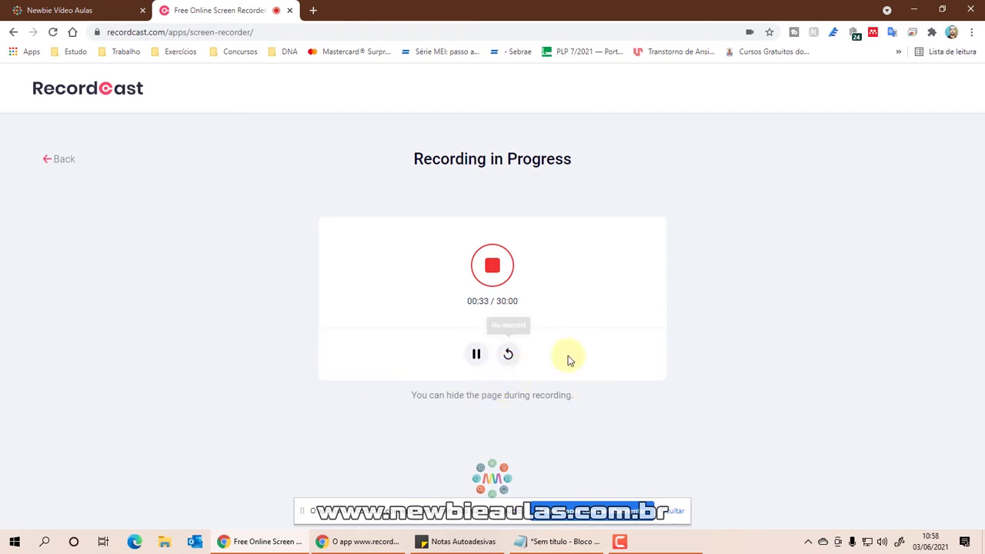
{"action": "left_click", "coordinate": [496, 267]}
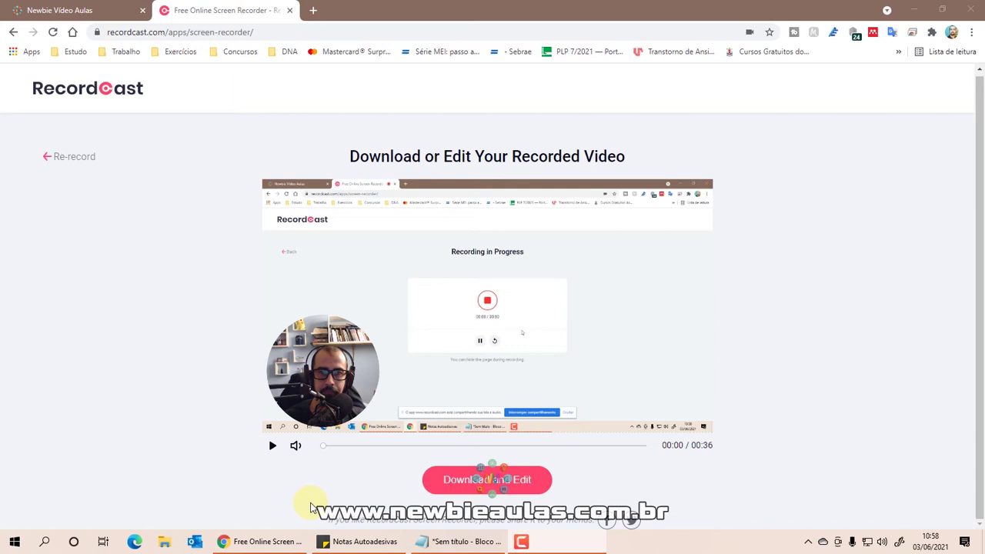
{"action": "left_click", "coordinate": [504, 487]}
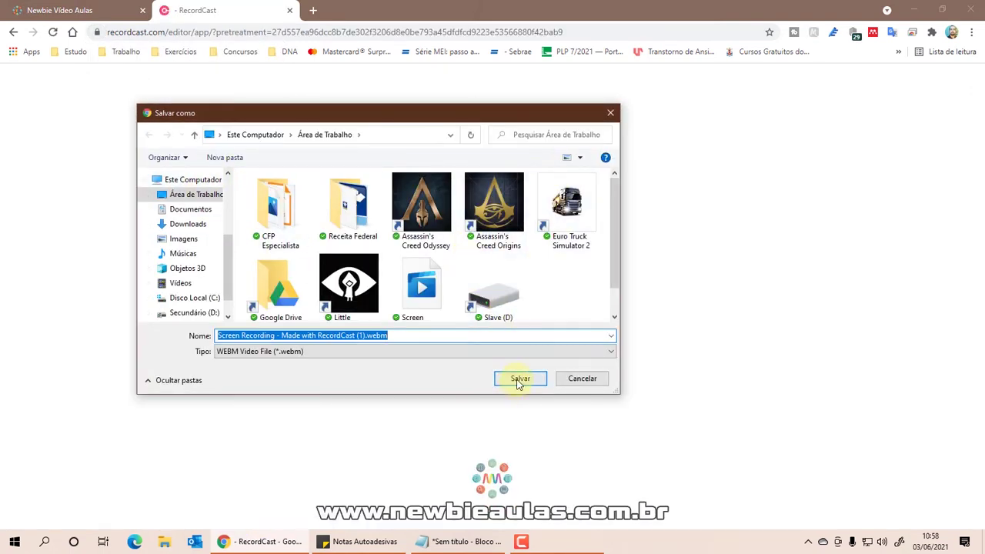
{"action": "left_click", "coordinate": [519, 380]}
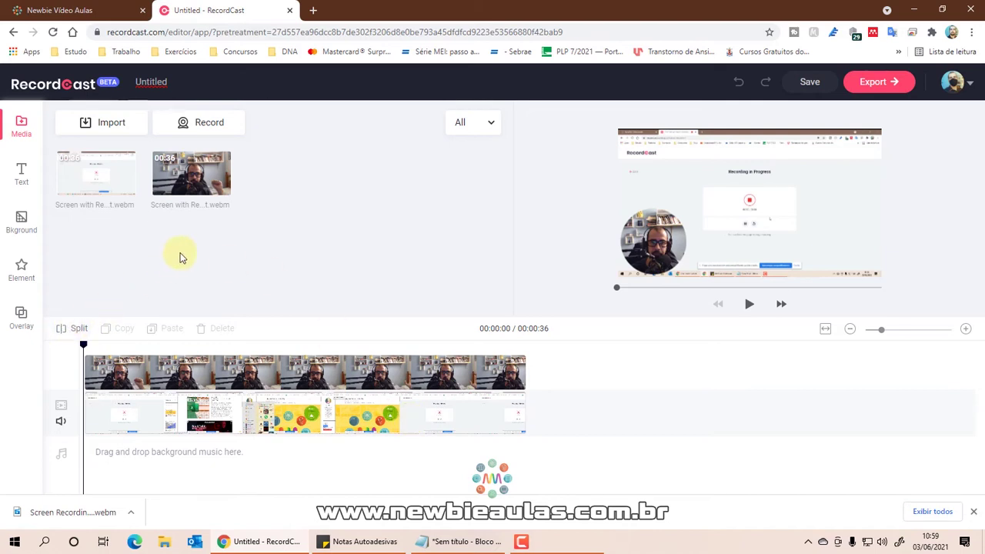
- Move the circular webcam overlay to the lower-right corner of the video frame and shrink it to about half its size
{"action": "left_click", "coordinate": [182, 375]}
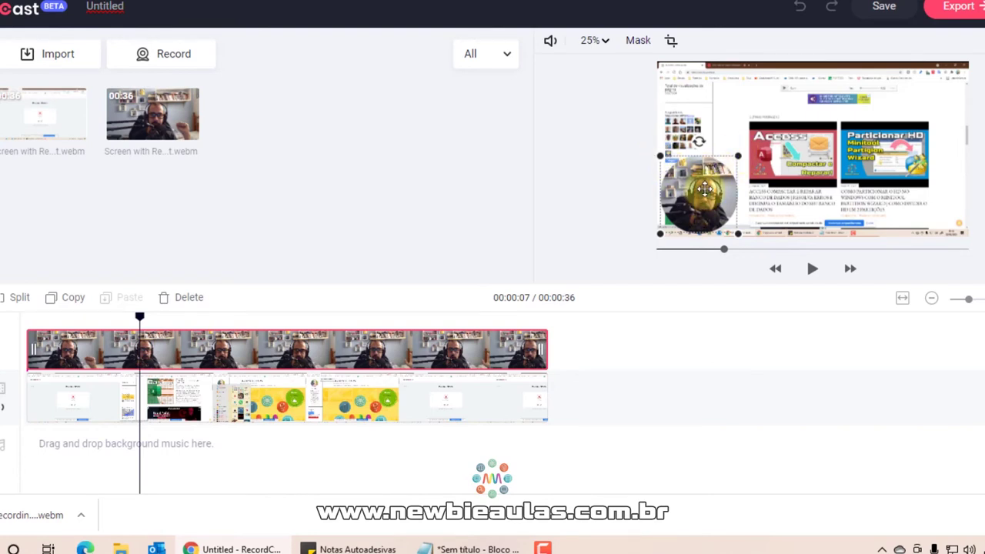
{"action": "left_click_drag", "start_coordinate": [688, 181], "coordinate": [918, 181]}
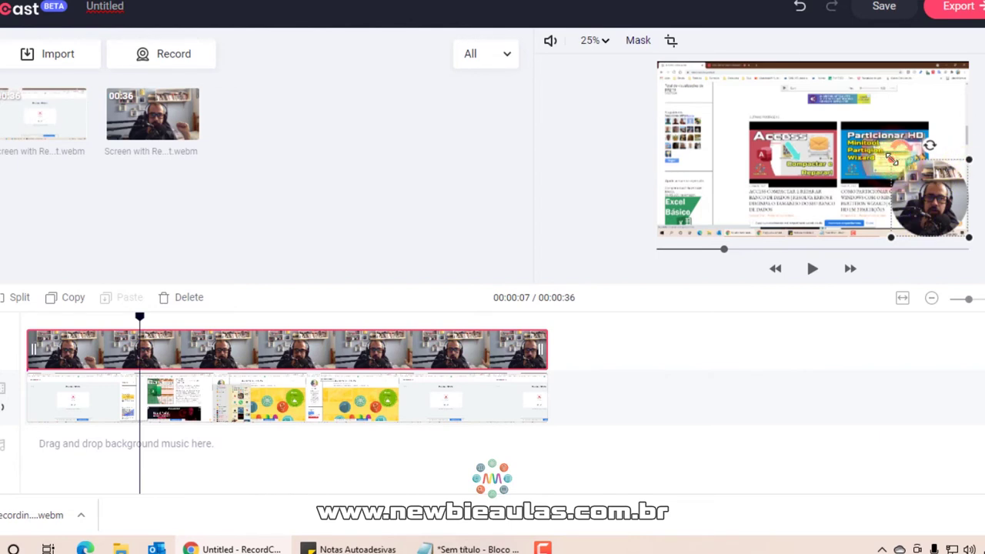
{"action": "left_click_drag", "start_coordinate": [892, 161], "coordinate": [954, 215]}
{"action": "left_click", "coordinate": [977, 269]}
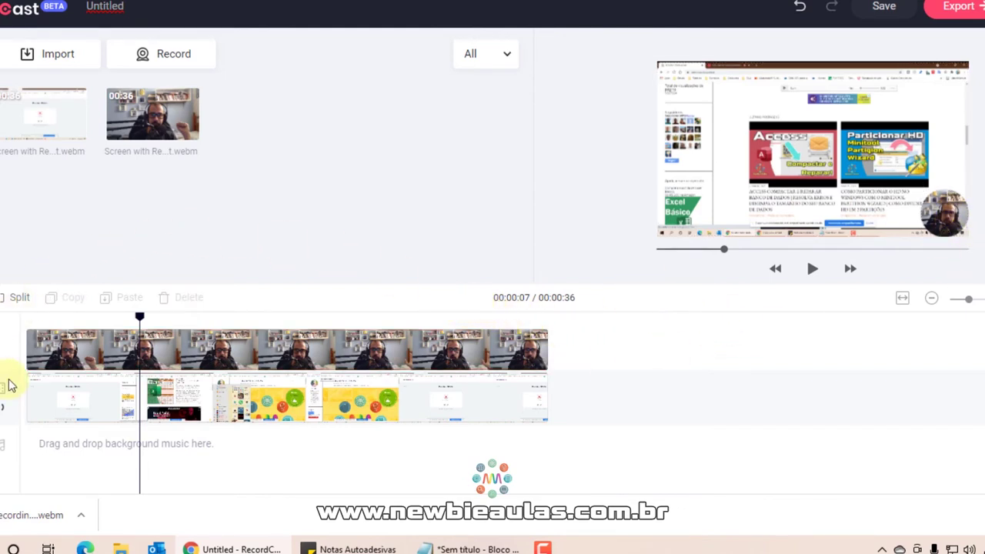
- Select the screen recording clip and examine its zoom and Fit/Fill adaptation options
{"action": "left_click", "coordinate": [206, 408]}
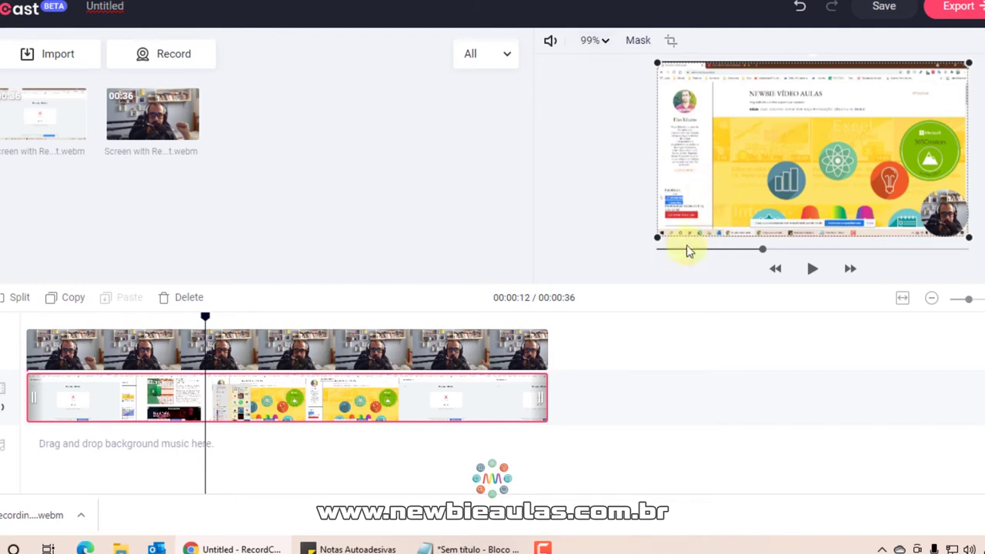
{"action": "mouse_move", "coordinate": [663, 233]}
{"action": "left_mouse_down"}
{"action": "mouse_move", "coordinate": [687, 213]}
{"action": "mouse_move", "coordinate": [659, 235]}
{"action": "left_mouse_up"}
{"action": "left_click", "coordinate": [599, 40]}
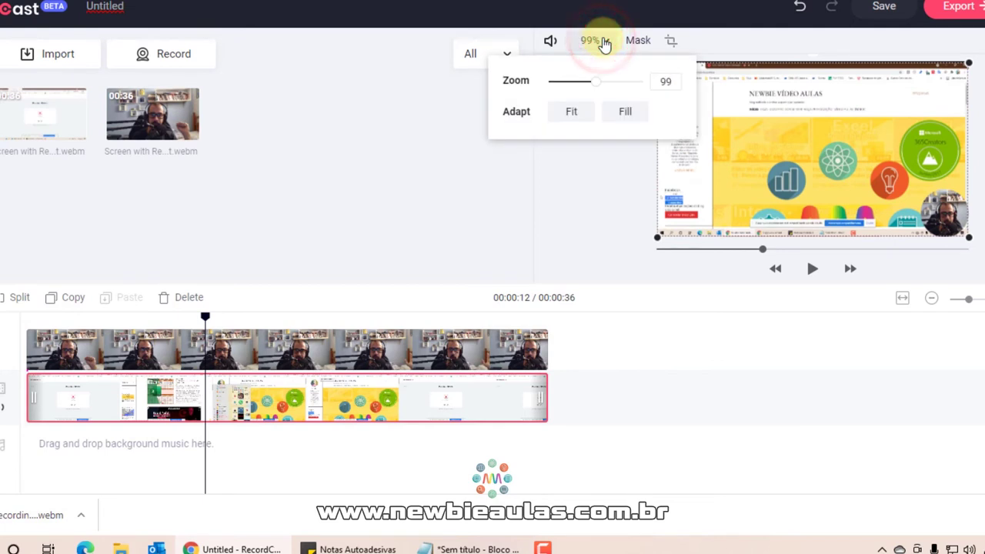
{"action": "left_click", "coordinate": [585, 158]}
{"action": "left_click", "coordinate": [710, 156]}
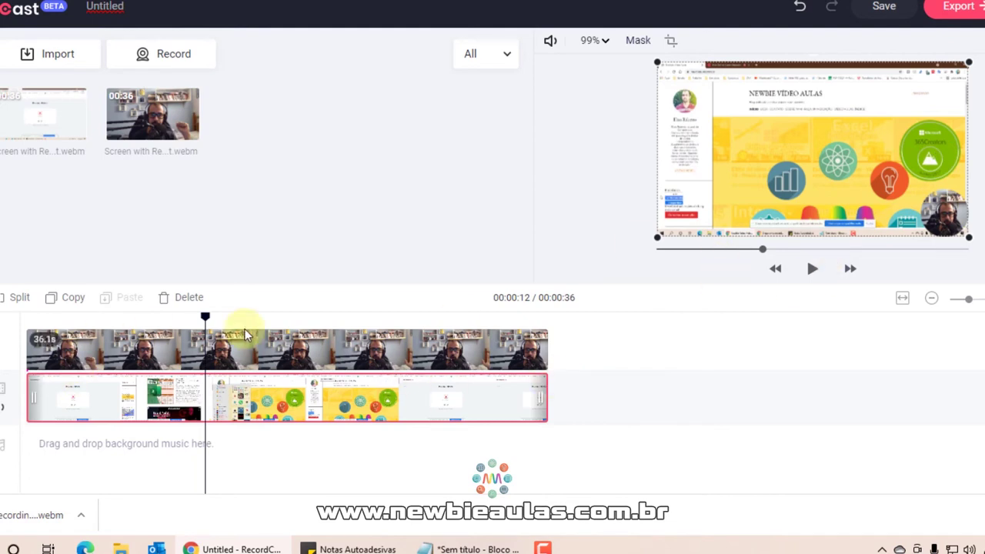
- Add the High Light dynamic text template to the very start of the timeline, above the webcam clip
{"action": "left_click_drag", "start_coordinate": [206, 317], "coordinate": [31, 331]}
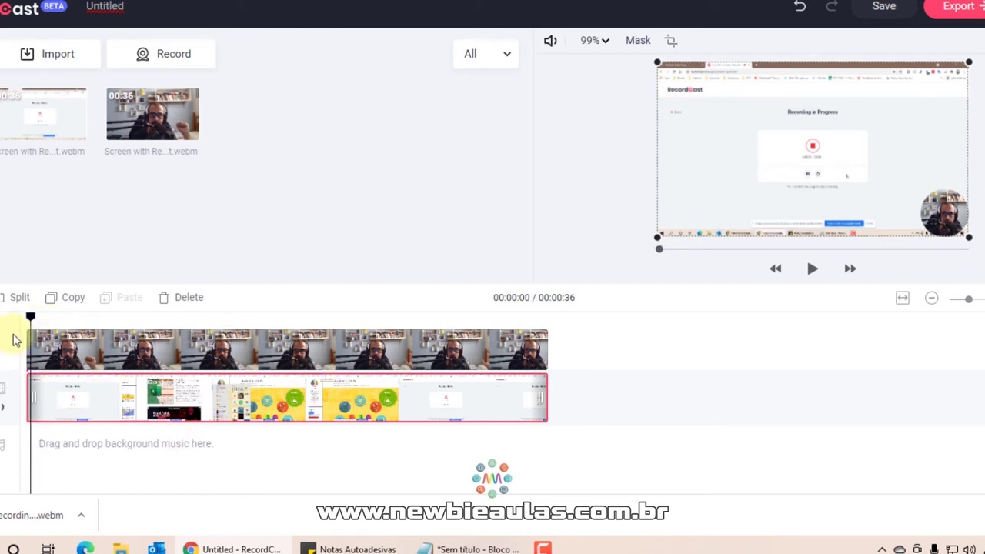
{"action": "mouse_move", "coordinate": [33, 323]}
{"action": "left_mouse_down"}
{"action": "mouse_move", "coordinate": [92, 319]}
{"action": "mouse_move", "coordinate": [4, 335]}
{"action": "mouse_move", "coordinate": [28, 314]}
{"action": "mouse_move", "coordinate": [53, 319]}
{"action": "mouse_move", "coordinate": [23, 318]}
{"action": "left_mouse_up"}
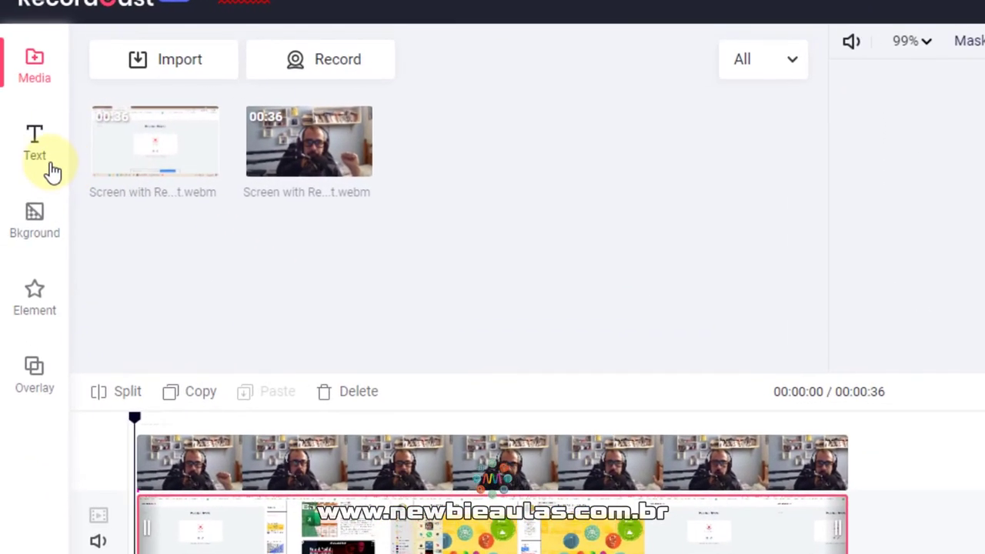
{"action": "left_click", "coordinate": [50, 167]}
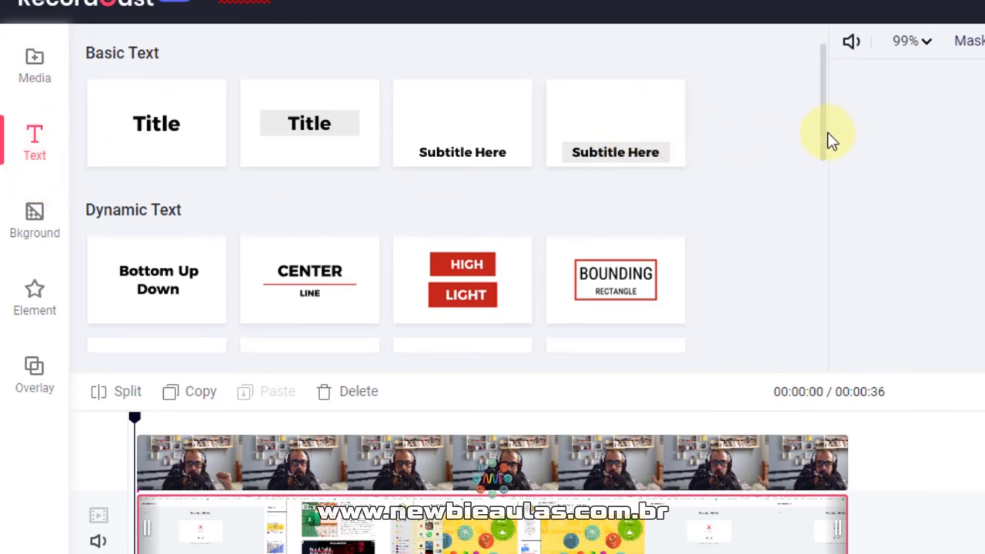
{"action": "left_click_drag", "start_coordinate": [822, 128], "coordinate": [829, 216]}
{"action": "scroll", "coordinate": [830, 154], "scroll_direction": "up", "scroll_amount": 2}
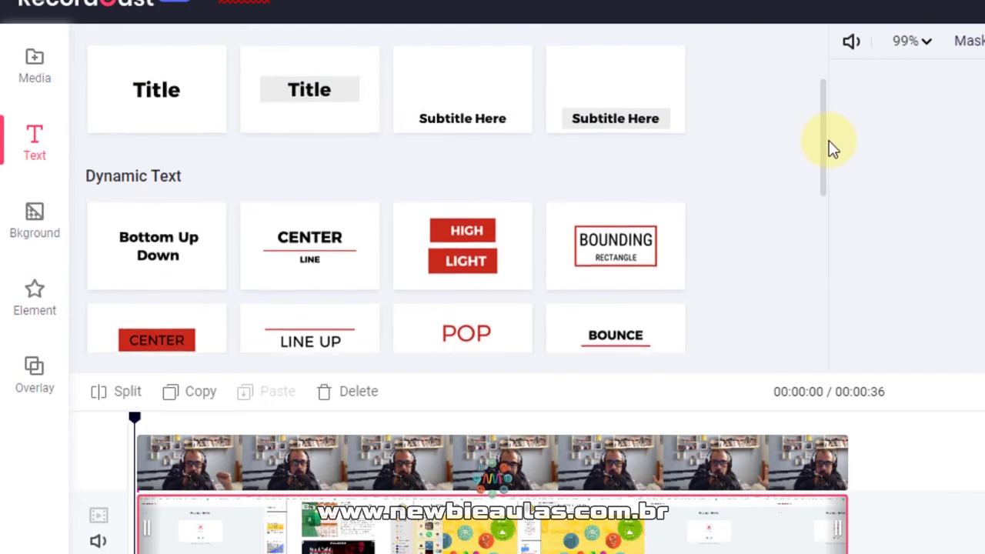
{"action": "scroll", "coordinate": [831, 180], "scroll_direction": "down", "scroll_amount": 3}
{"action": "mouse_move", "coordinate": [449, 161]}
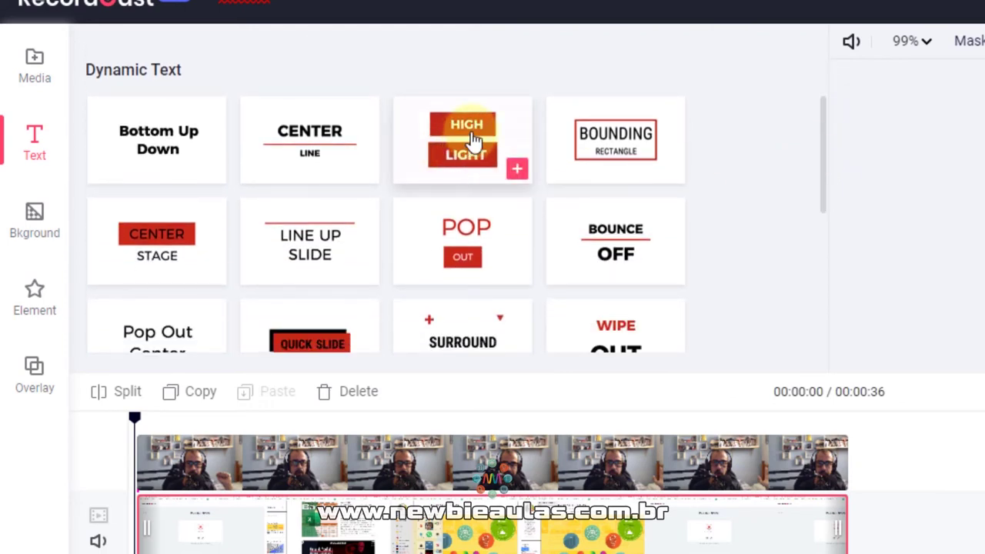
{"action": "left_click", "coordinate": [517, 171]}
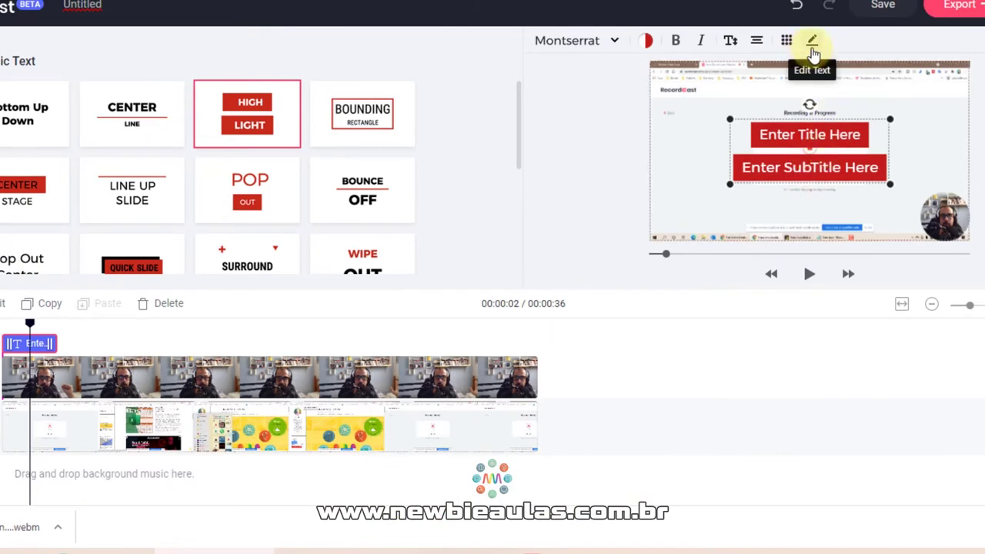
- Replace the template's title with "Vídeo" and its subtitle with "de teste"
{"action": "left_click", "coordinate": [812, 45]}
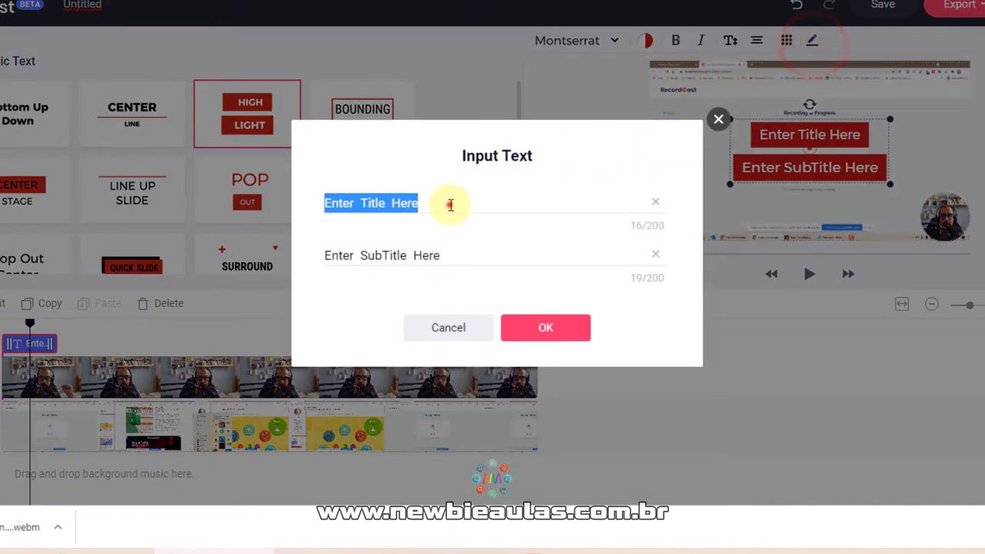
{"action": "left_click_drag", "start_coordinate": [449, 202], "coordinate": [279, 204]}
{"action": "key", "text": "BackSpace"}
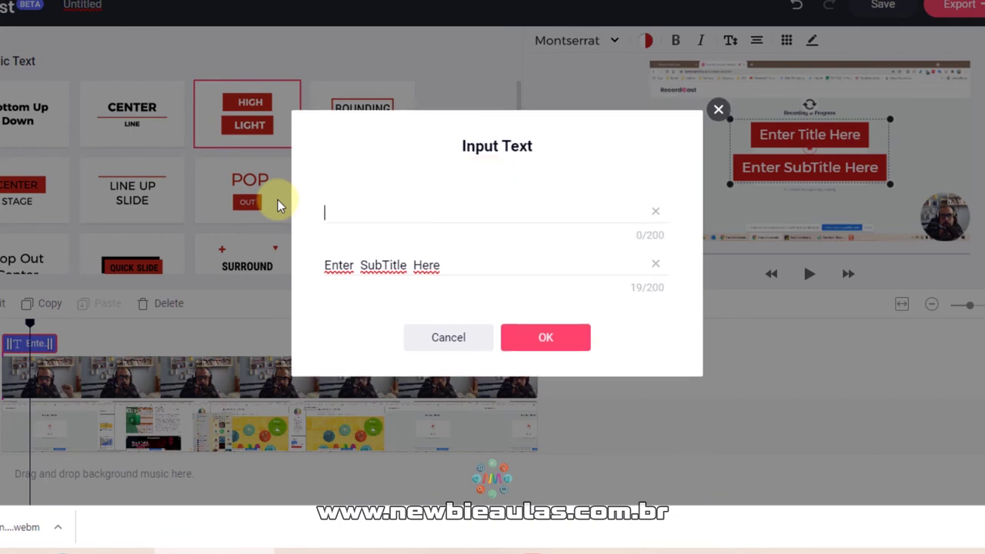
{"action": "type", "text": "V"}
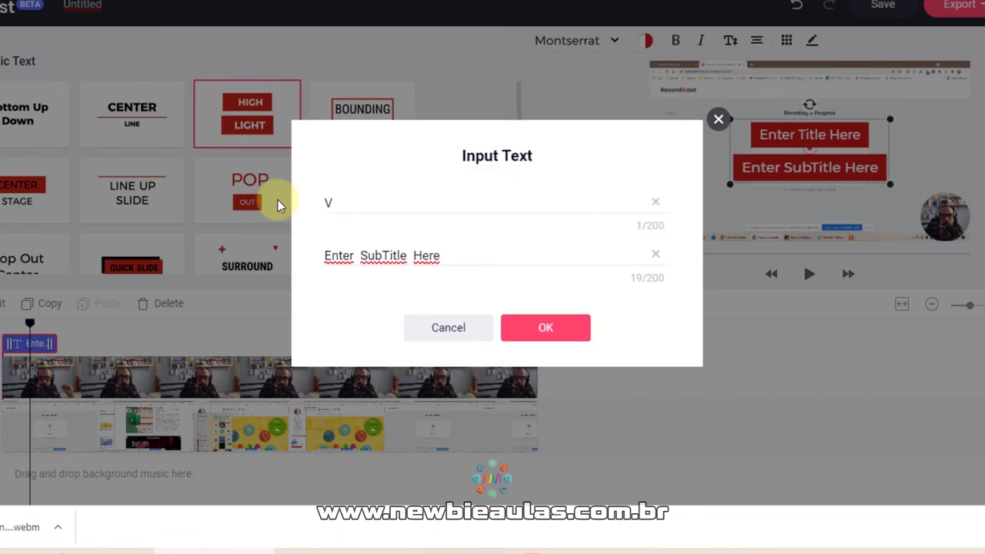
{"action": "type", "text": "ídeo"}
{"action": "key", "text": "Tab"}
{"action": "key", "text": "ctrl+a"}
{"action": "type", "text": "de teste"}
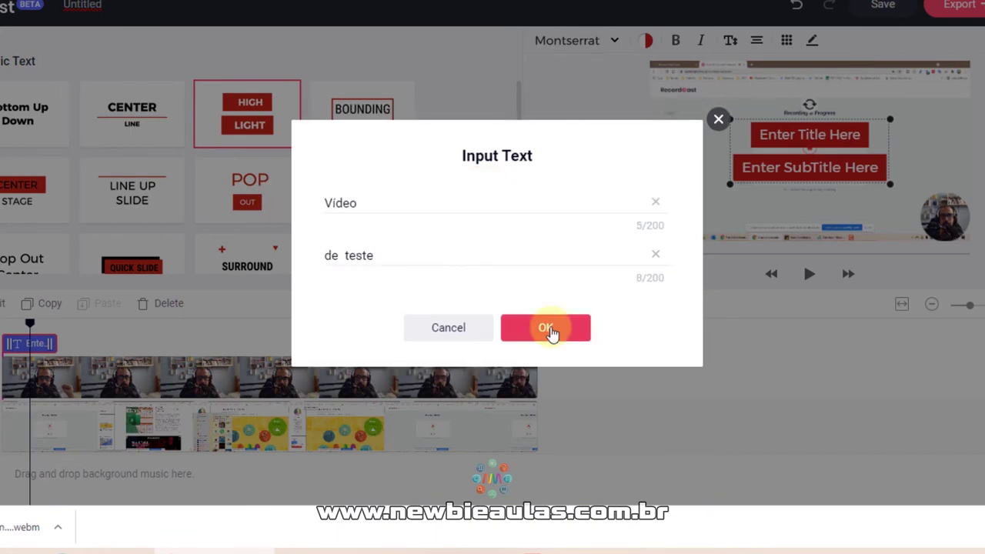
{"action": "left_click", "coordinate": [555, 331]}
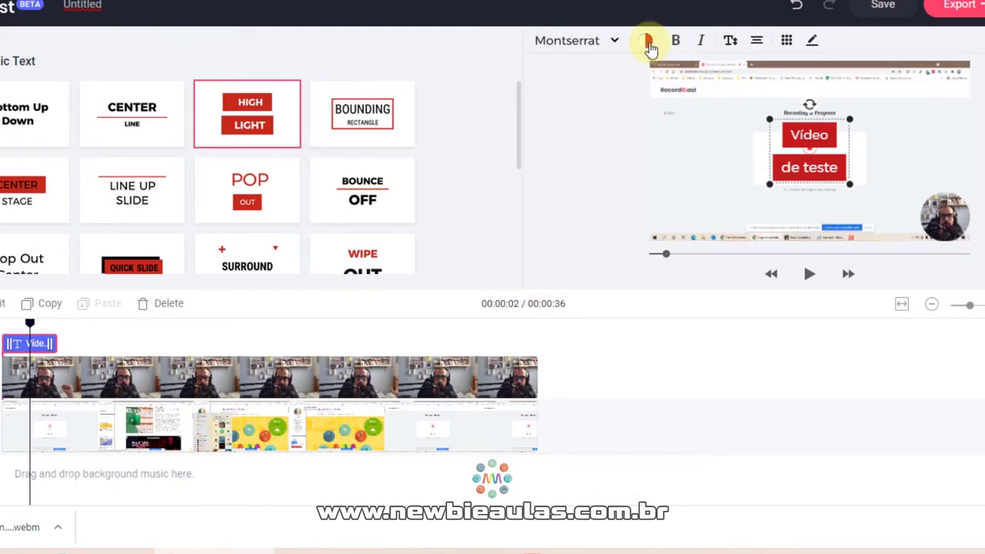
- Examine the colour choices and font categories available for the title text
{"action": "left_click", "coordinate": [649, 44]}
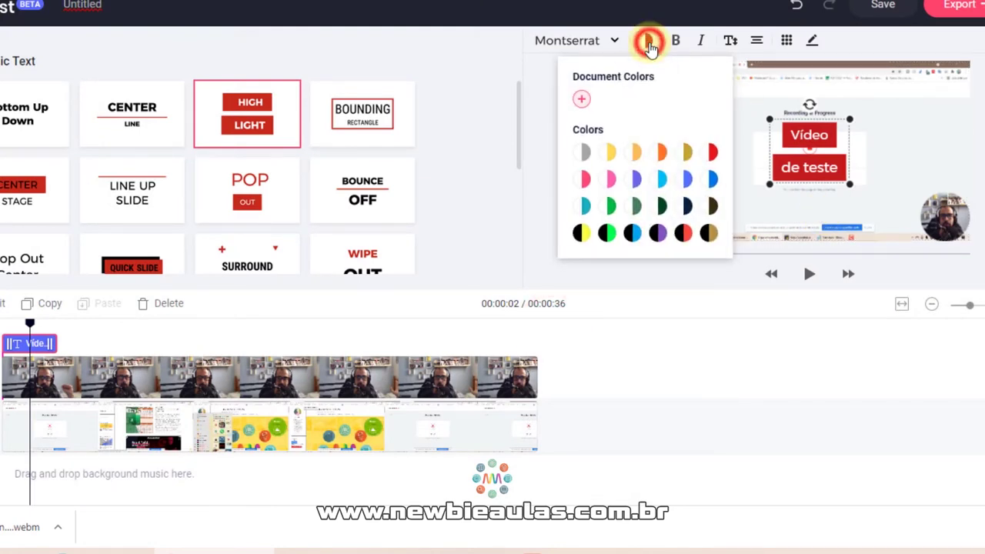
{"action": "left_click", "coordinate": [648, 42]}
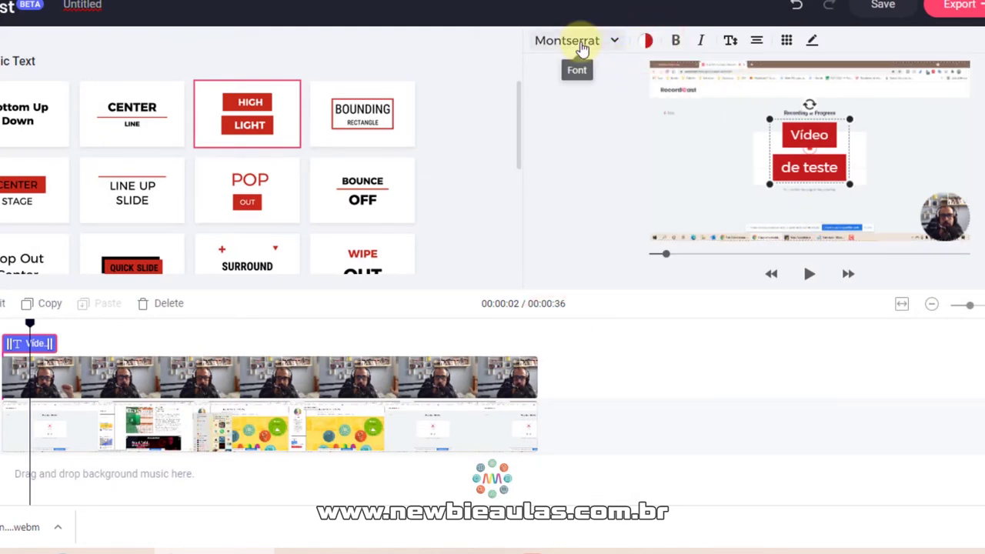
{"action": "left_click", "coordinate": [583, 46]}
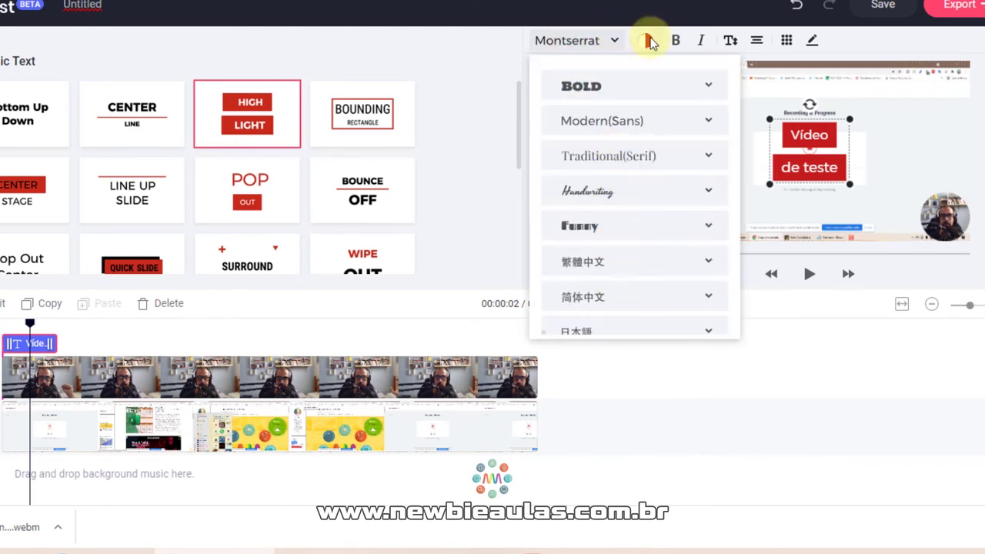
{"action": "left_click", "coordinate": [610, 42]}
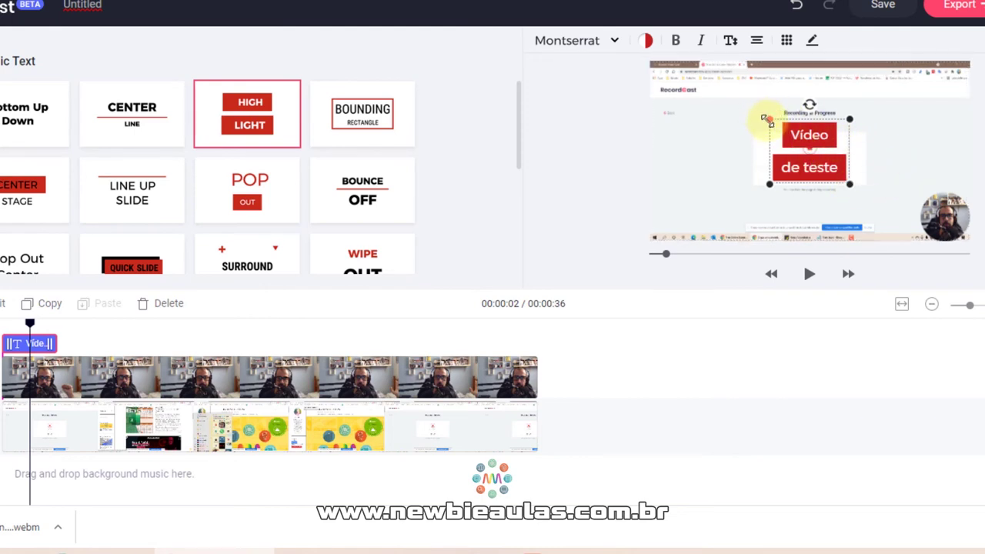
- Enlarge the "Vídeo de teste" title to about twice its size and centre it in the video frame
{"action": "left_click_drag", "start_coordinate": [767, 119], "coordinate": [713, 103]}
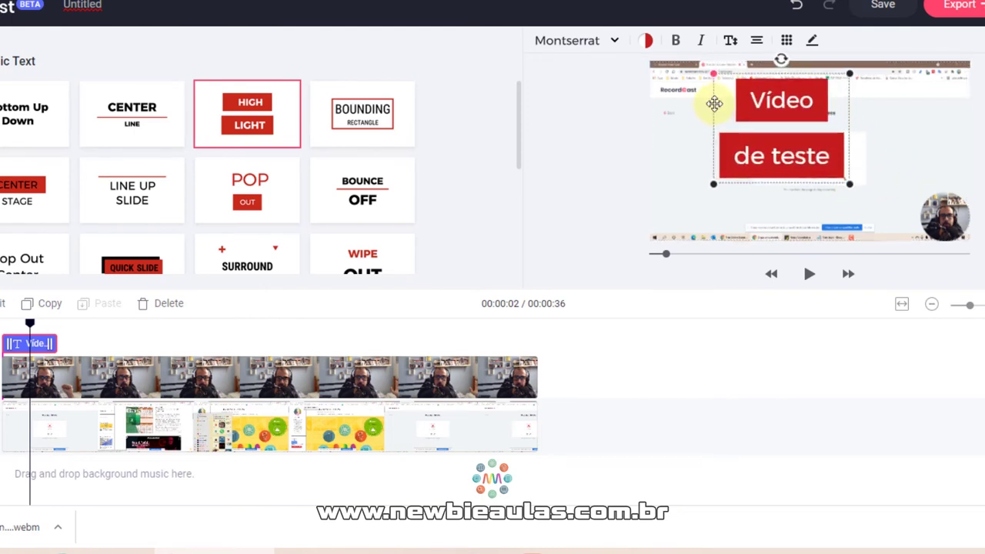
{"action": "left_click_drag", "start_coordinate": [849, 184], "coordinate": [862, 187]}
{"action": "mouse_move", "coordinate": [800, 150]}
{"action": "left_mouse_down"}
{"action": "mouse_move", "coordinate": [818, 154]}
{"action": "mouse_move", "coordinate": [808, 150]}
{"action": "left_mouse_up"}
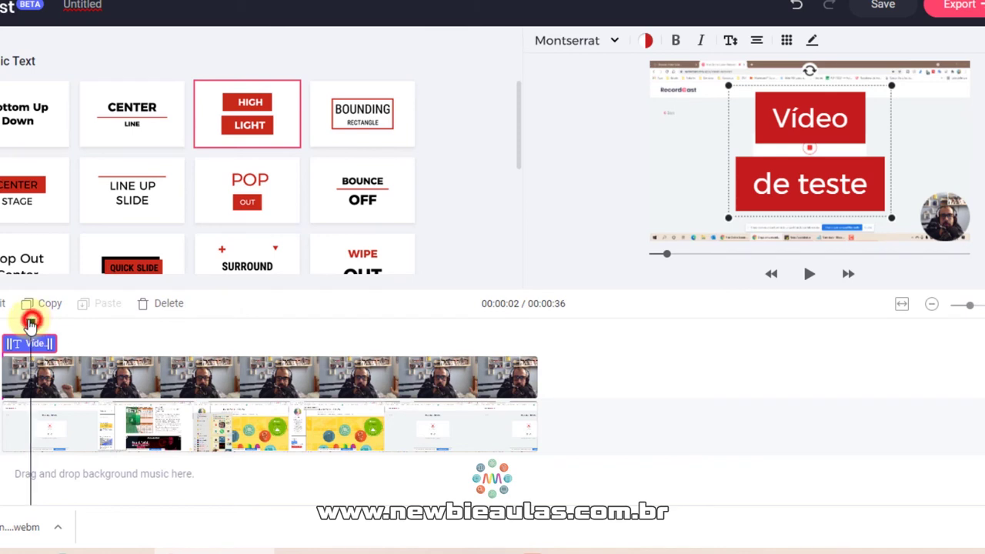
- Play the video from the beginning to preview the title animation, stopping once the title has ended
{"action": "left_click_drag", "start_coordinate": [31, 323], "coordinate": [2, 323]}
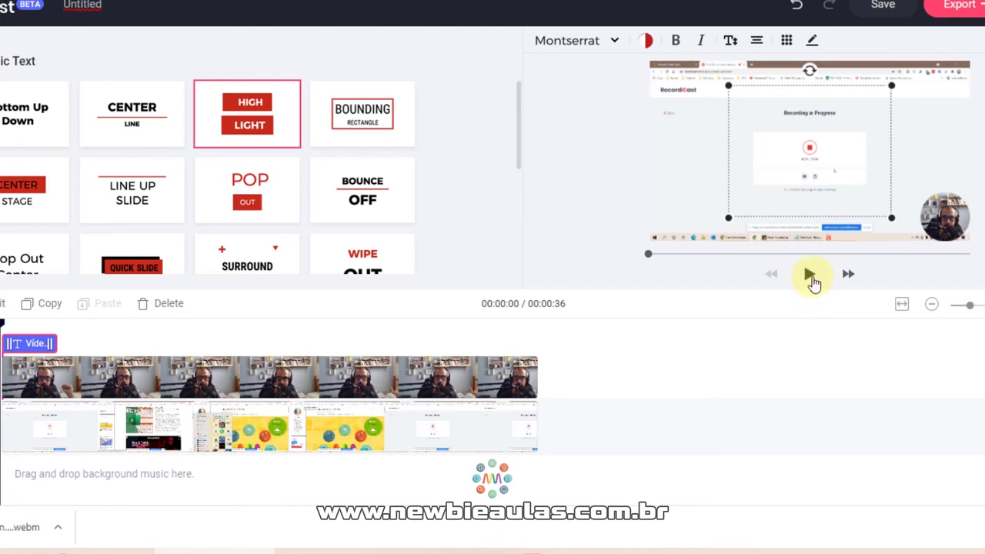
{"action": "left_click", "coordinate": [810, 275]}
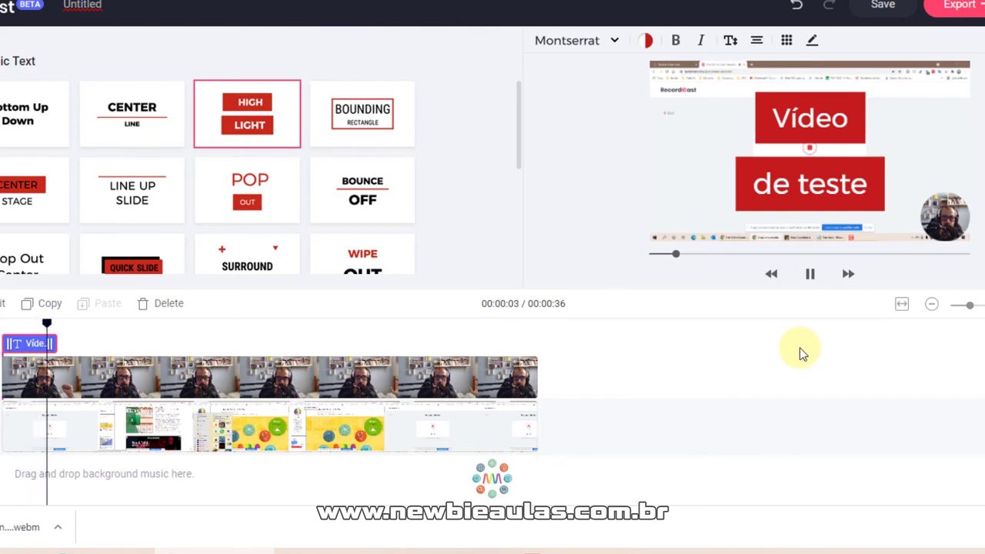
{"action": "left_click", "coordinate": [810, 274]}
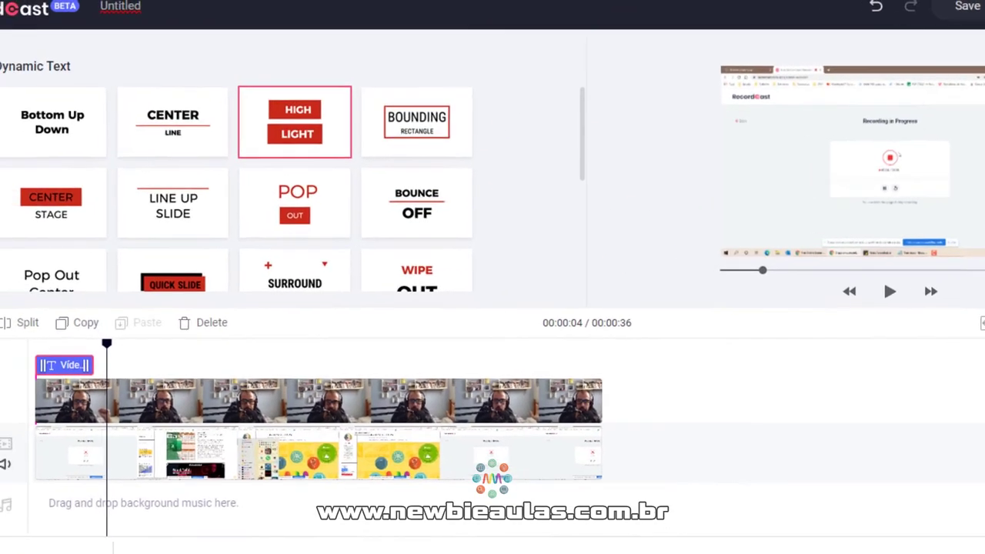
- Try out a black background clip at the end of the main video track, then delete it
{"action": "left_click", "coordinate": [31, 211]}
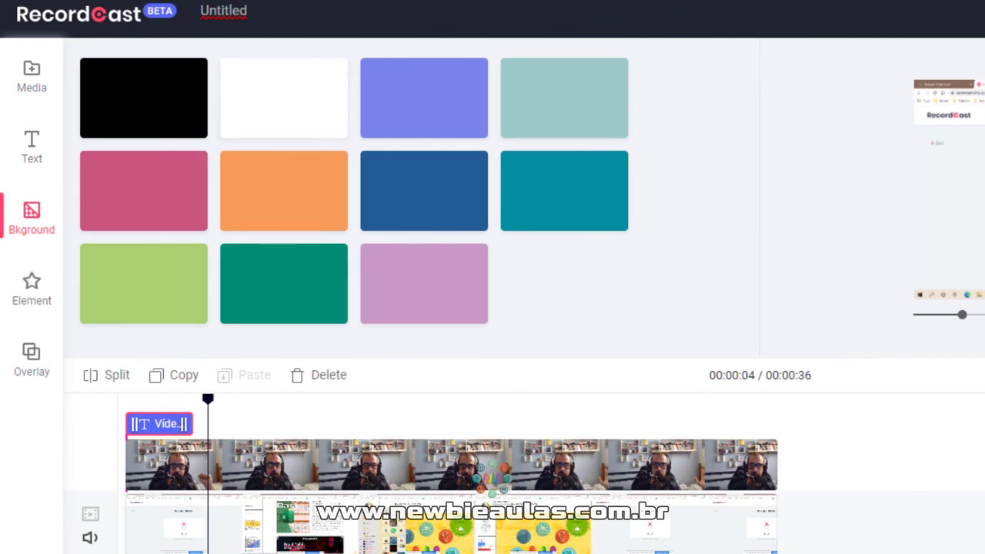
{"action": "mouse_move", "coordinate": [150, 103]}
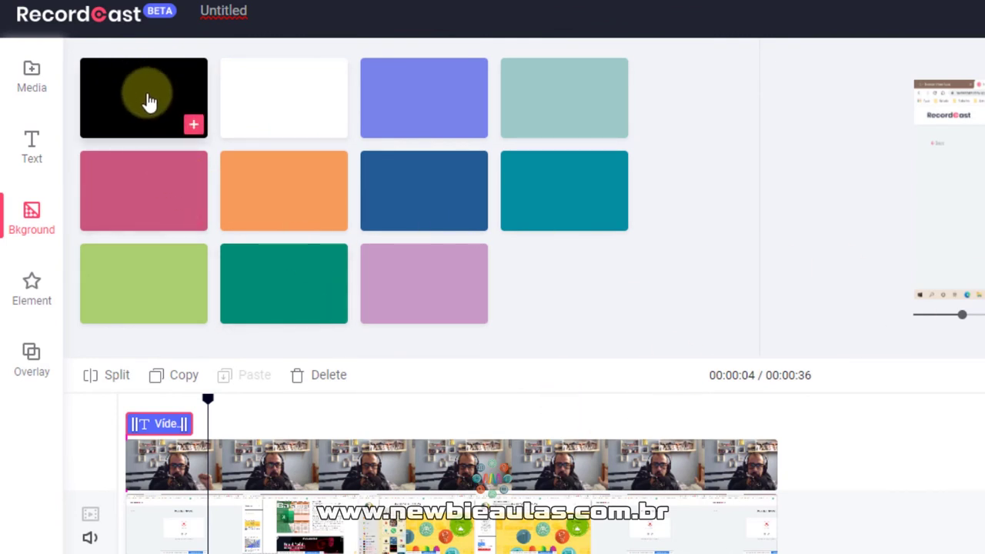
{"action": "left_click", "coordinate": [193, 128]}
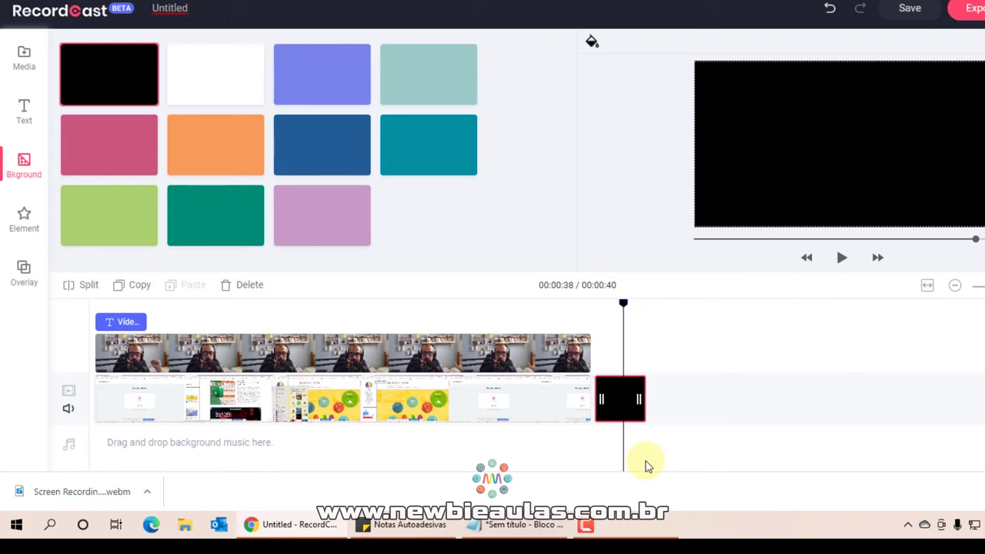
{"action": "key", "text": "Delete"}
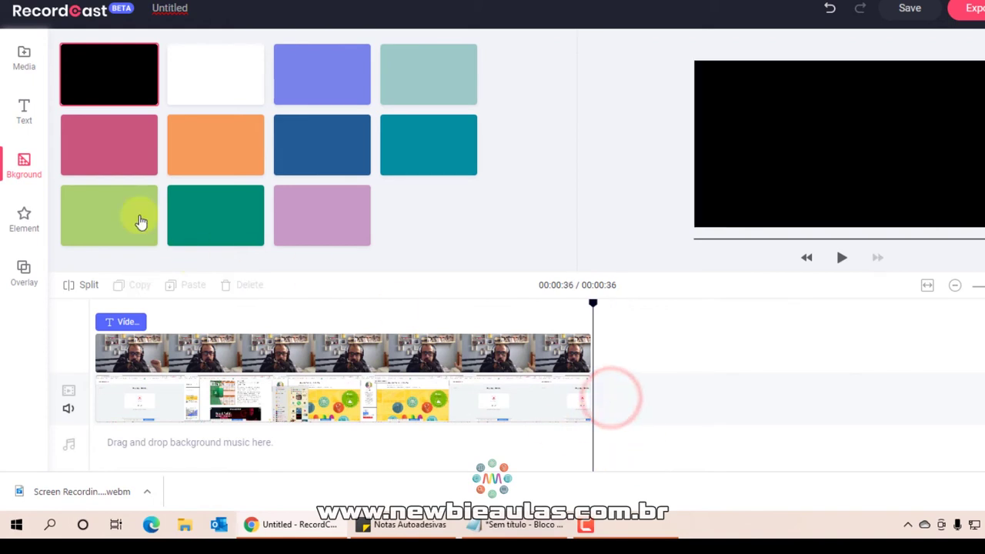
- Add the animated Subscribe element from the Social category to the timeline at 00:00:33
{"action": "left_click", "coordinate": [22, 224]}
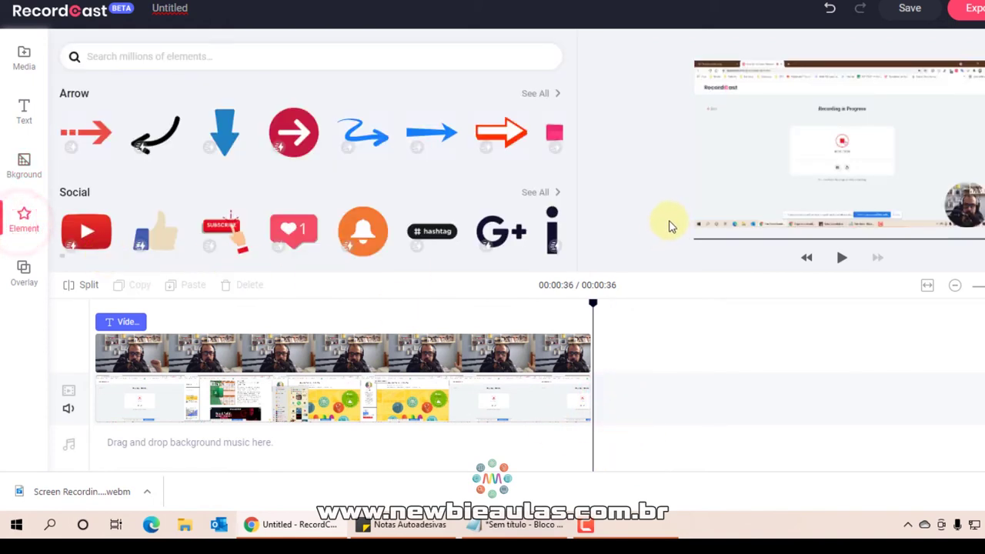
{"action": "scroll", "coordinate": [411, 132], "scroll_direction": "down", "scroll_amount": 1}
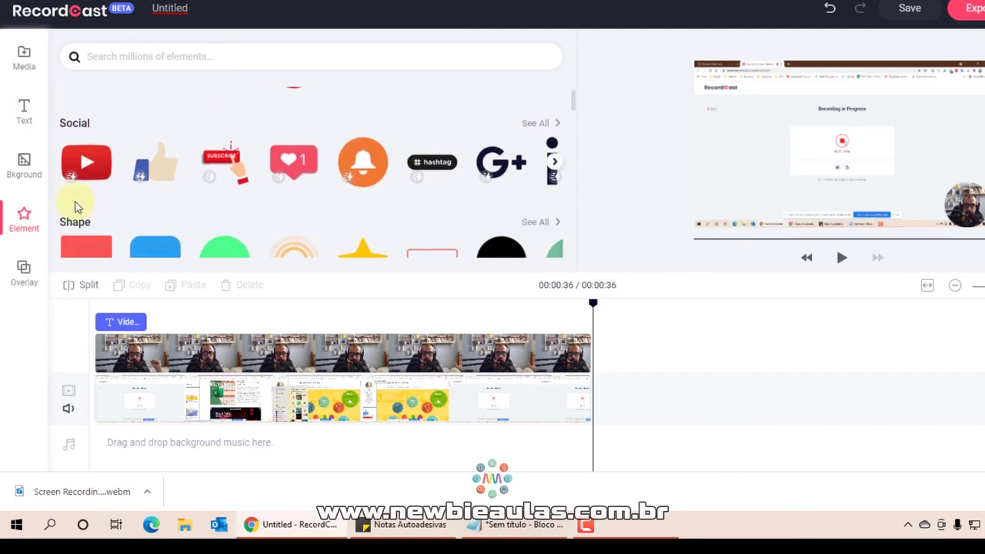
{"action": "mouse_move", "coordinate": [83, 168]}
{"action": "scroll", "coordinate": [416, 200], "scroll_direction": "up", "scroll_amount": 1}
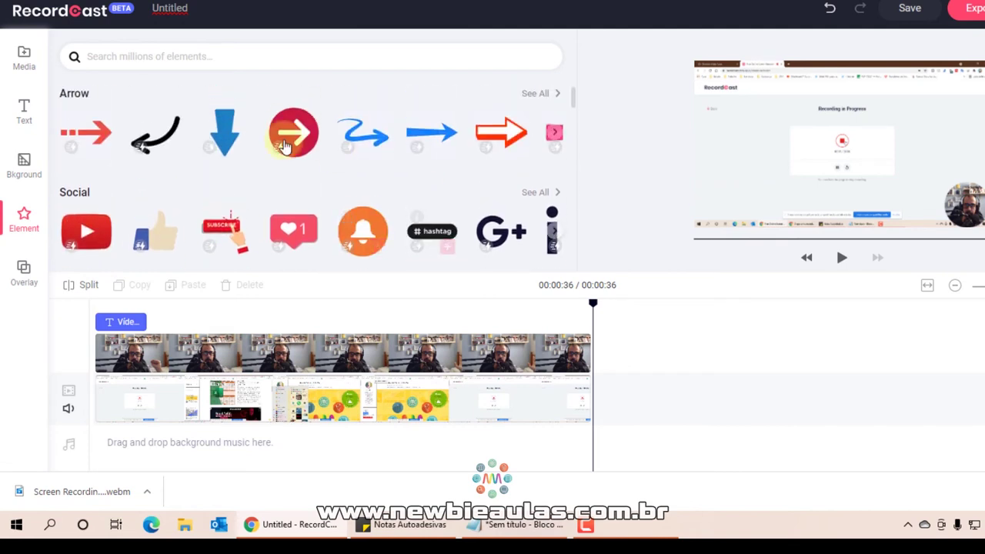
{"action": "mouse_move", "coordinate": [242, 127]}
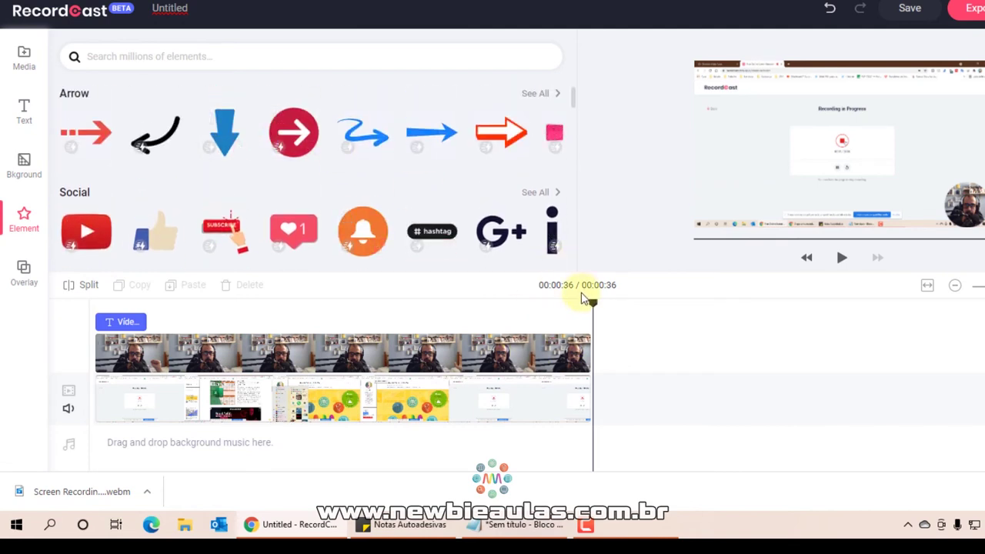
{"action": "left_click_drag", "start_coordinate": [589, 303], "coordinate": [550, 304]}
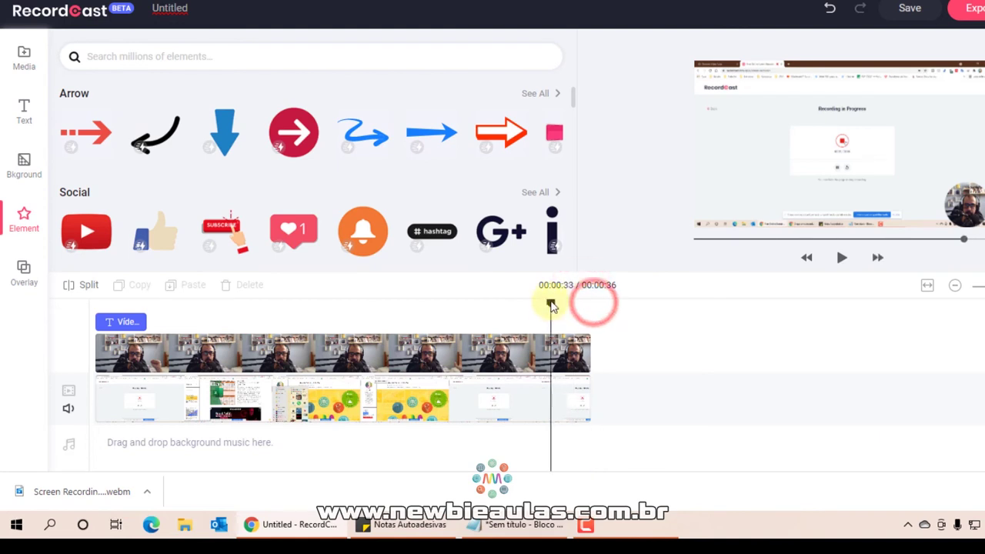
{"action": "mouse_move", "coordinate": [233, 235]}
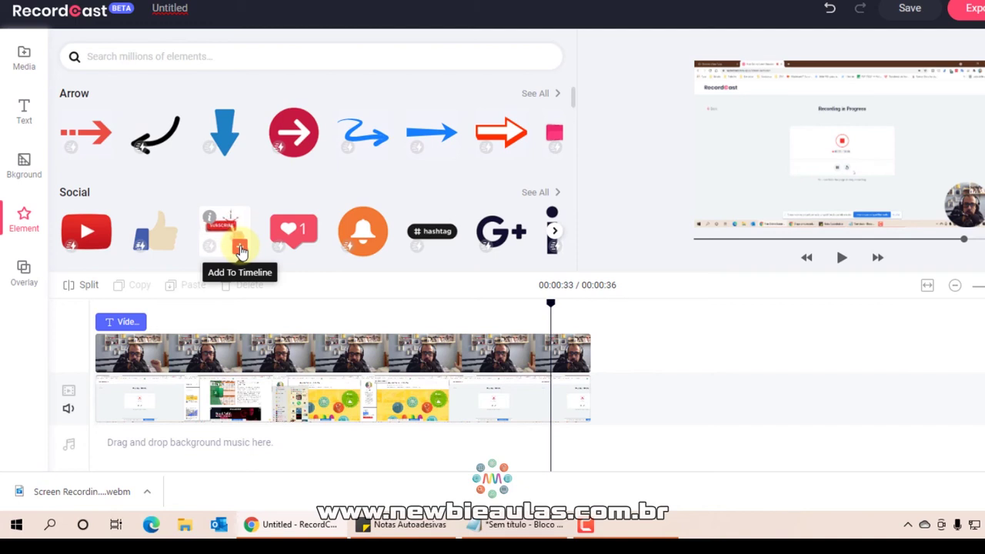
{"action": "left_click", "coordinate": [240, 251]}
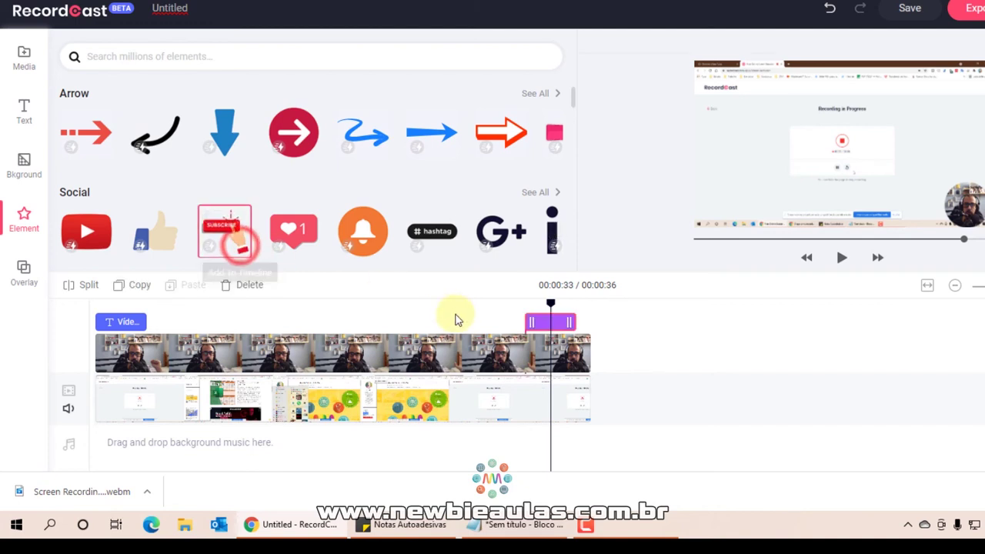
- Enlarge the Subscribe element to nearly three times its size and place it near the centre of the video frame
{"action": "left_click", "coordinate": [550, 311]}
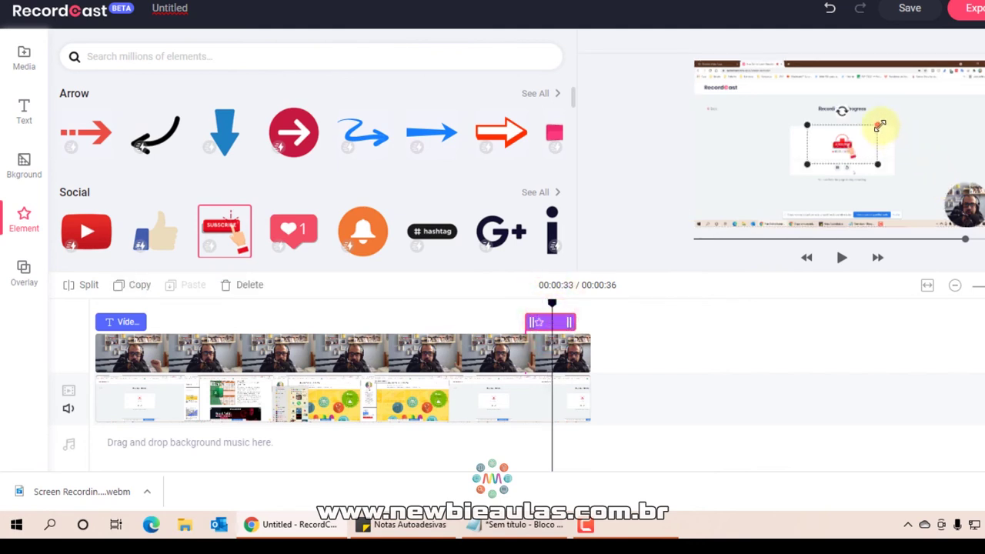
{"action": "left_click_drag", "start_coordinate": [889, 120], "coordinate": [909, 113]}
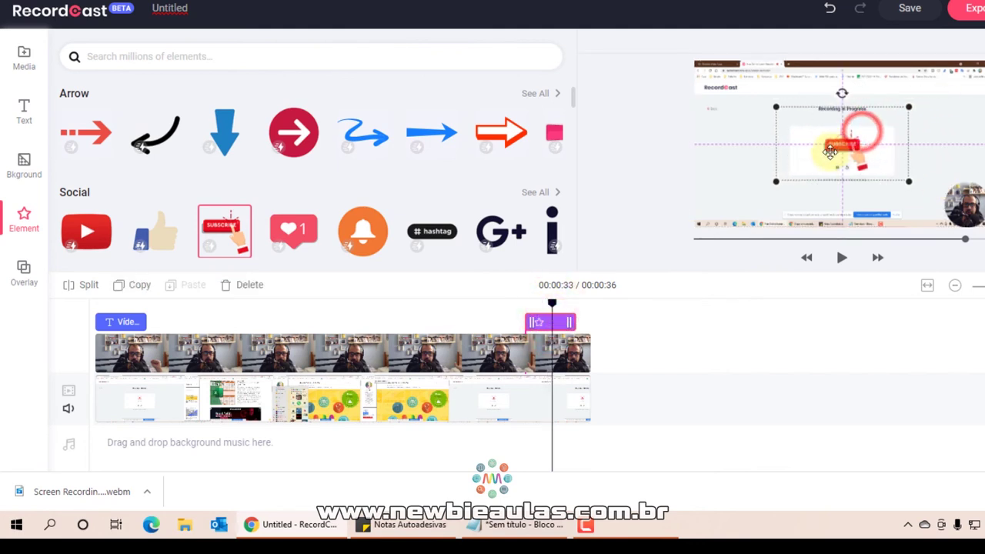
{"action": "left_click_drag", "start_coordinate": [780, 187], "coordinate": [730, 214]}
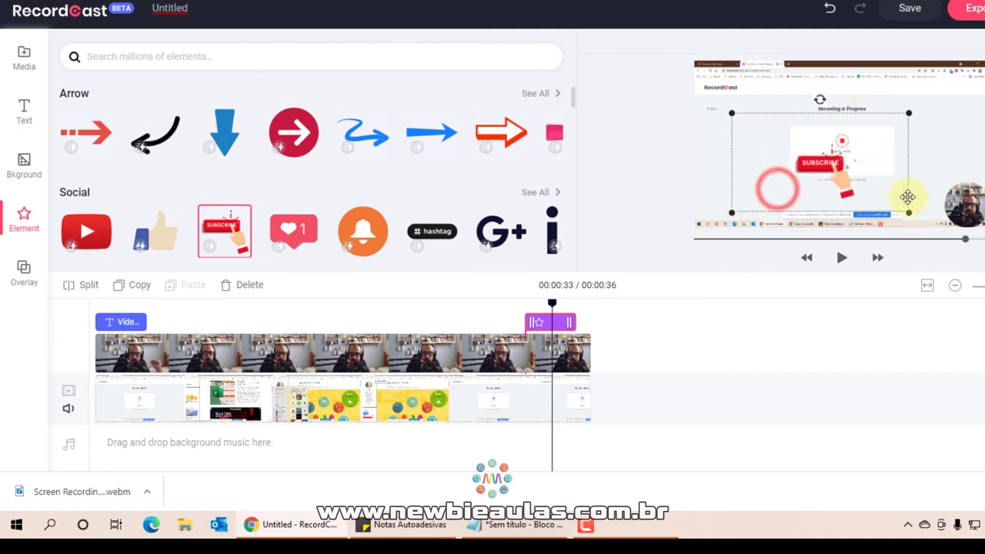
{"action": "left_click_drag", "start_coordinate": [909, 113], "coordinate": [936, 98]}
{"action": "left_click_drag", "start_coordinate": [857, 151], "coordinate": [859, 141]}
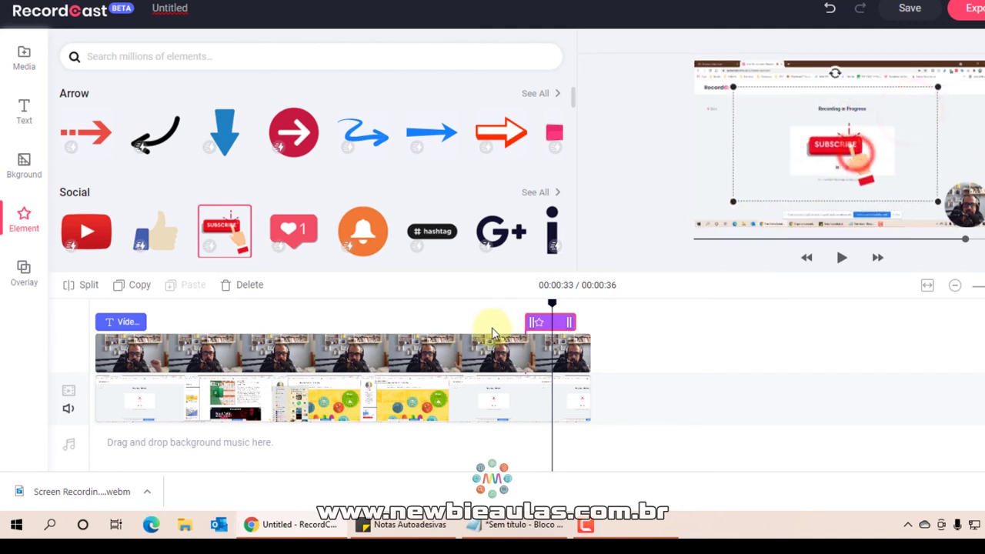
- Play the video from 00:00:31 to preview the Subscribe animation, stopping at 00:00:35
{"action": "left_click", "coordinate": [511, 288]}
{"action": "left_click_drag", "start_coordinate": [552, 304], "coordinate": [501, 303]}
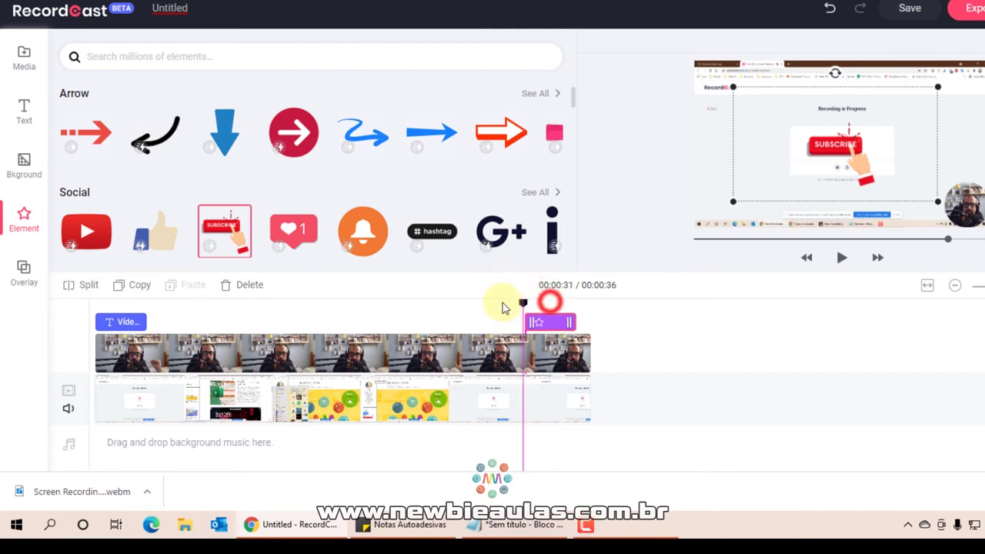
{"action": "left_click", "coordinate": [842, 259]}
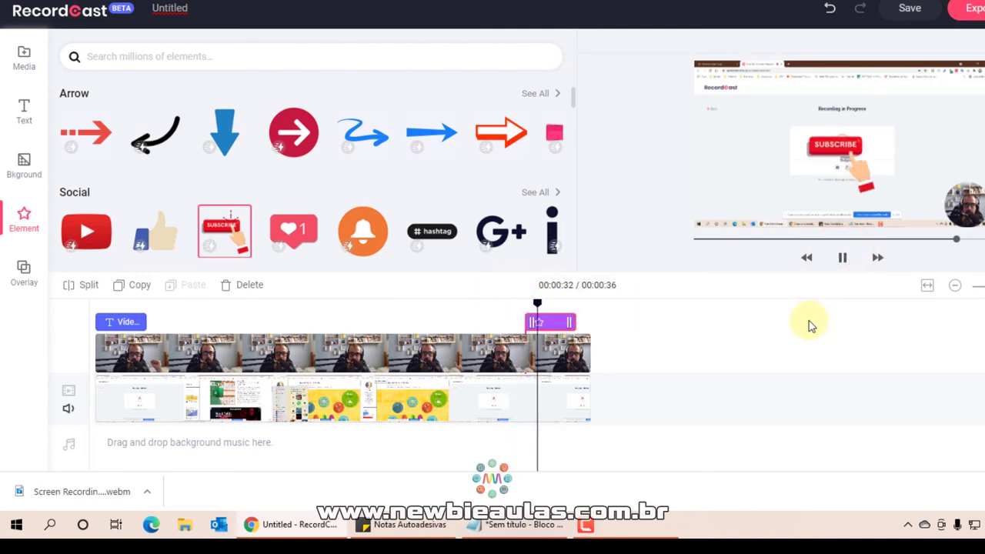
{"action": "left_click", "coordinate": [844, 262]}
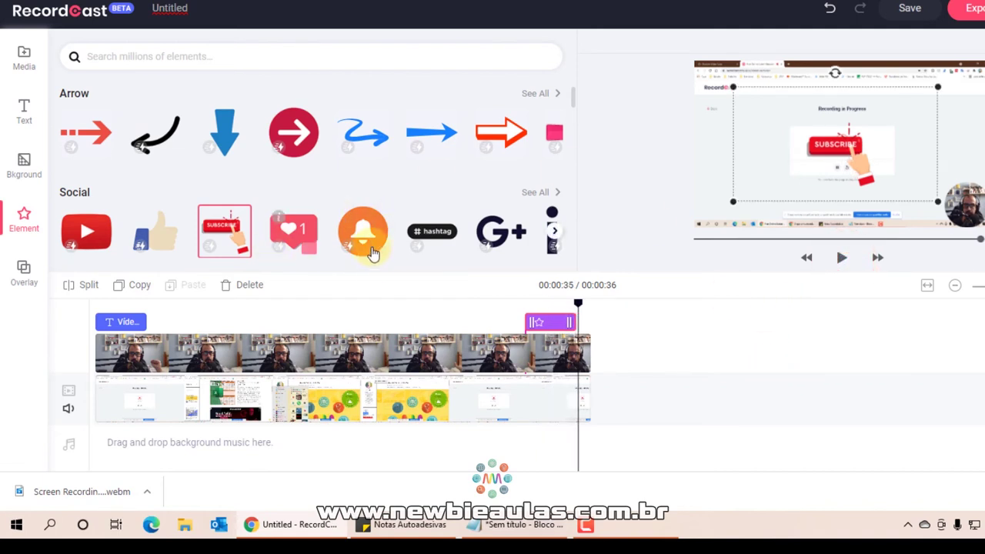
- Browse the element library's other categories, such as Birthday, Nature and Animal
{"action": "scroll", "coordinate": [381, 251], "scroll_direction": "down", "scroll_amount": 2}
{"action": "scroll", "coordinate": [384, 252], "scroll_direction": "down", "scroll_amount": 1}
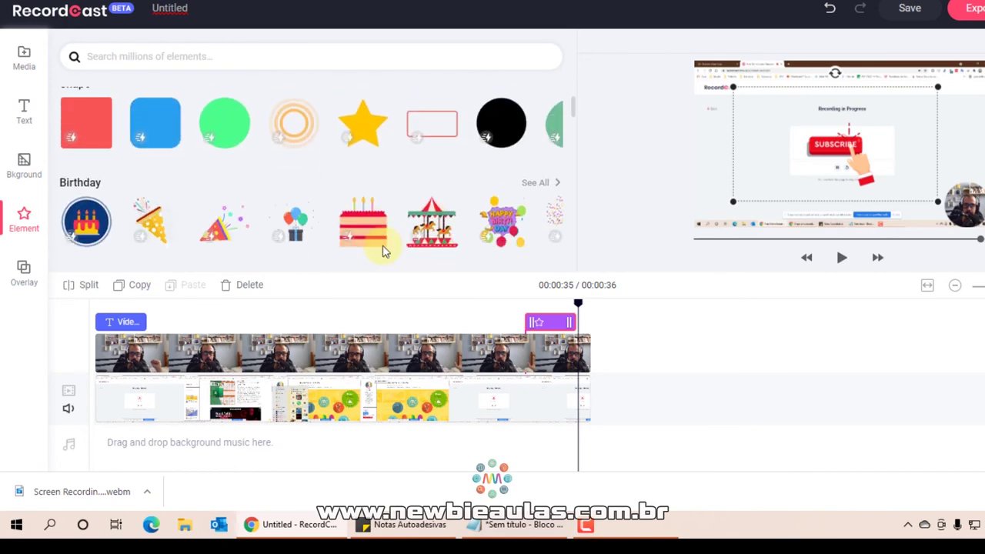
{"action": "scroll", "coordinate": [390, 241], "scroll_direction": "down", "scroll_amount": 10}
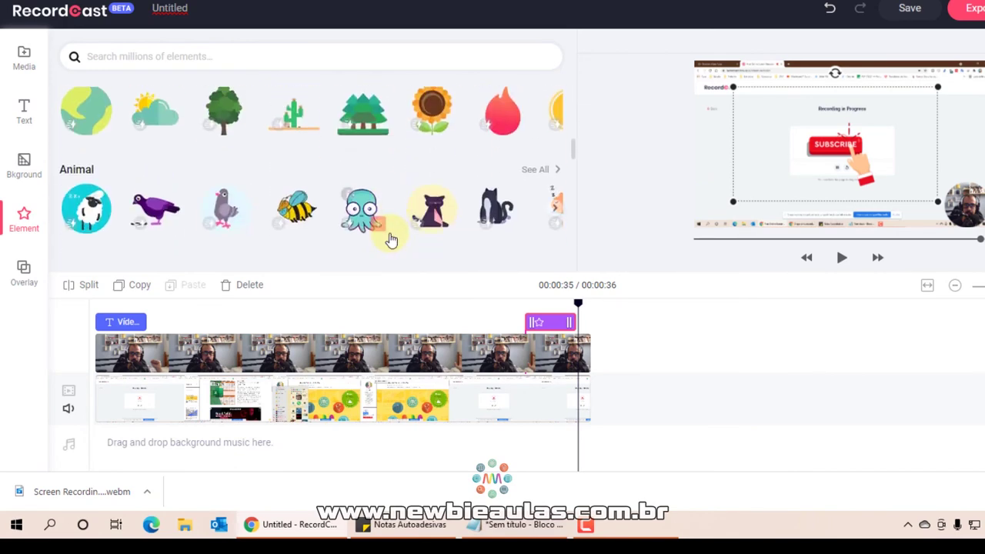
{"action": "scroll", "coordinate": [390, 239], "scroll_direction": "down", "scroll_amount": 10}
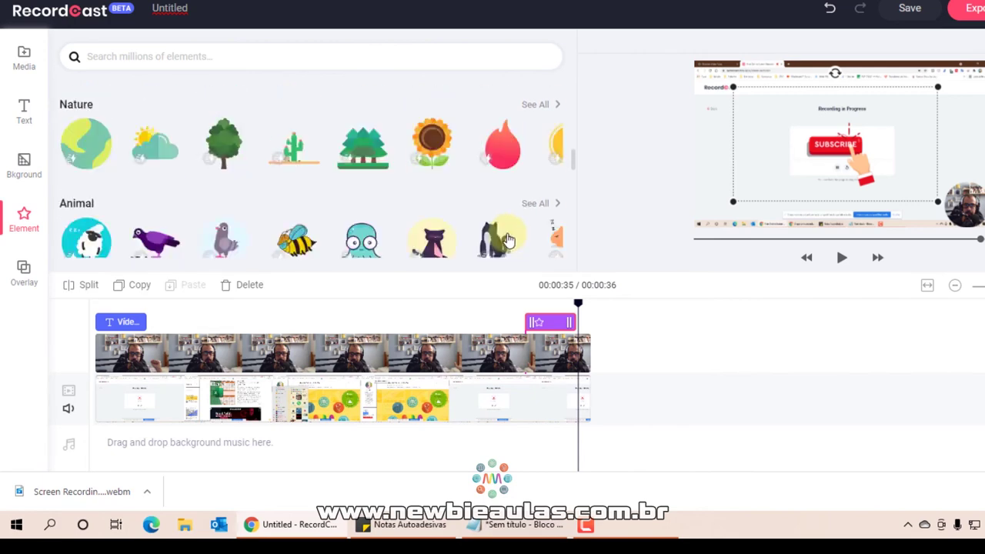
{"action": "scroll", "coordinate": [507, 239], "scroll_direction": "up", "scroll_amount": 5}
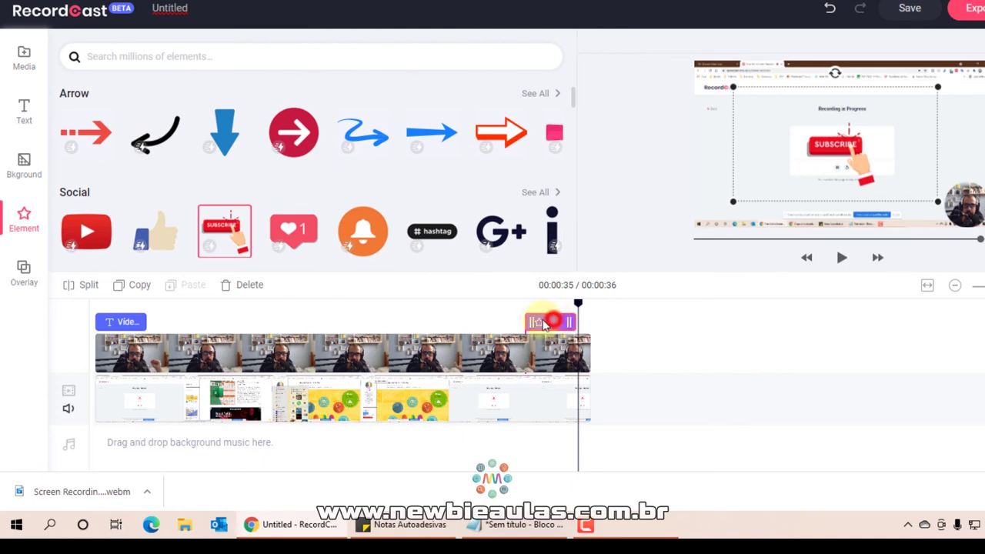
- Shift the Subscribe element earlier on the timeline and add the Shape Roll Out text overlay at 00:00:34
{"action": "left_click_drag", "start_coordinate": [543, 323], "coordinate": [485, 323]}
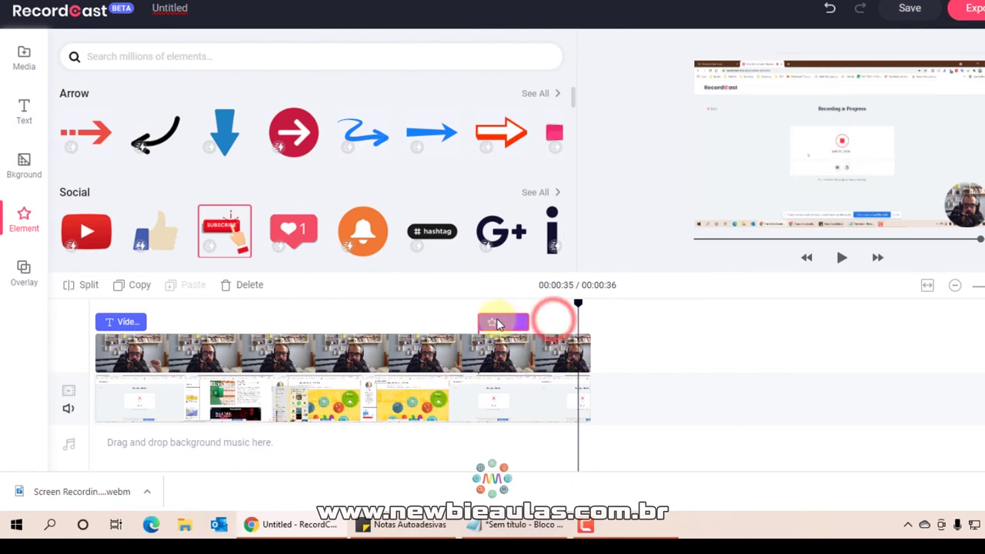
{"action": "left_click", "coordinate": [24, 277]}
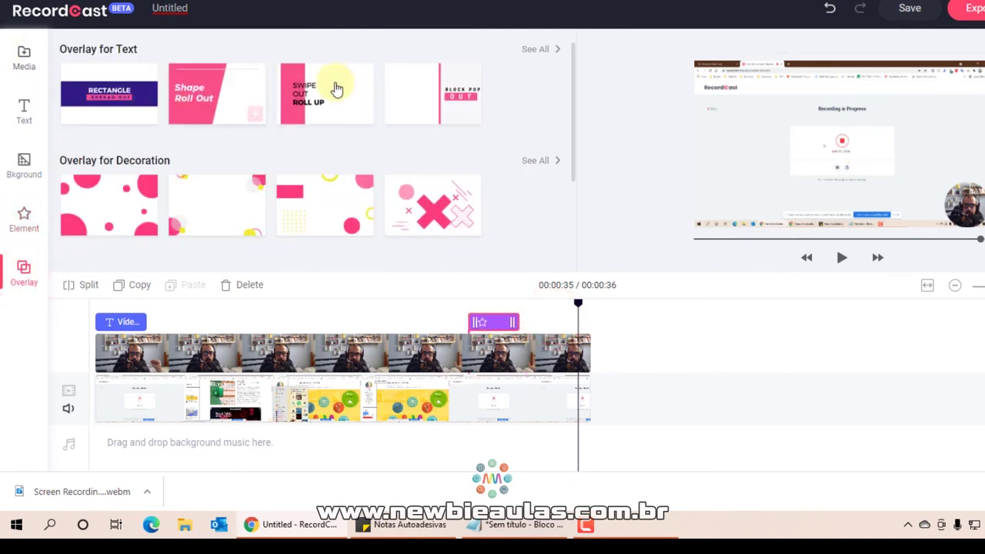
{"action": "left_click_drag", "start_coordinate": [578, 305], "coordinate": [580, 307]}
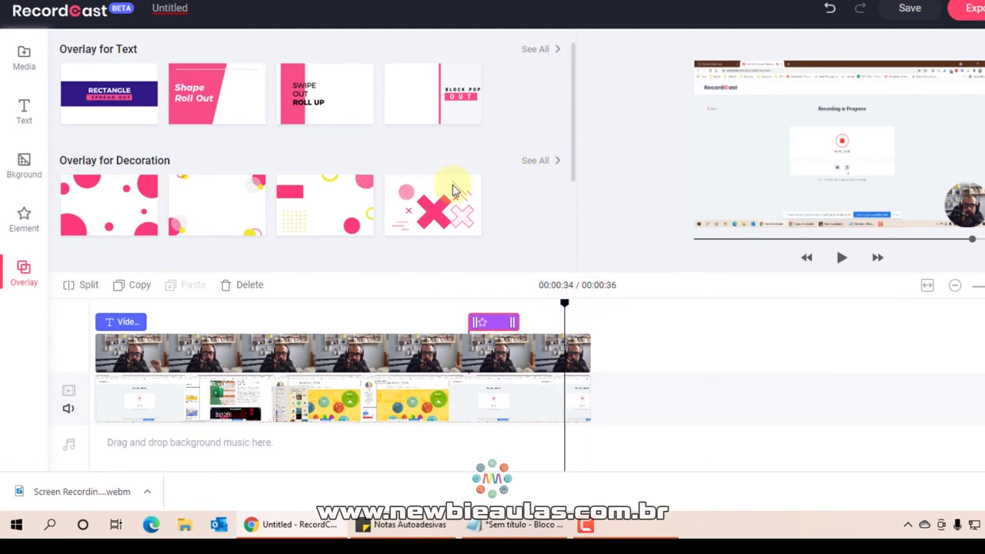
{"action": "mouse_move", "coordinate": [205, 113]}
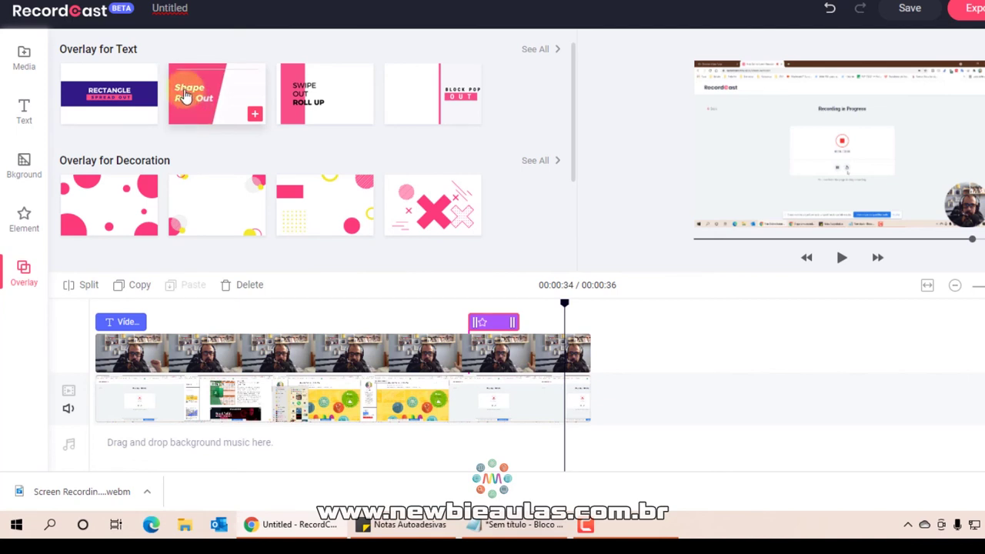
{"action": "left_click", "coordinate": [255, 115]}
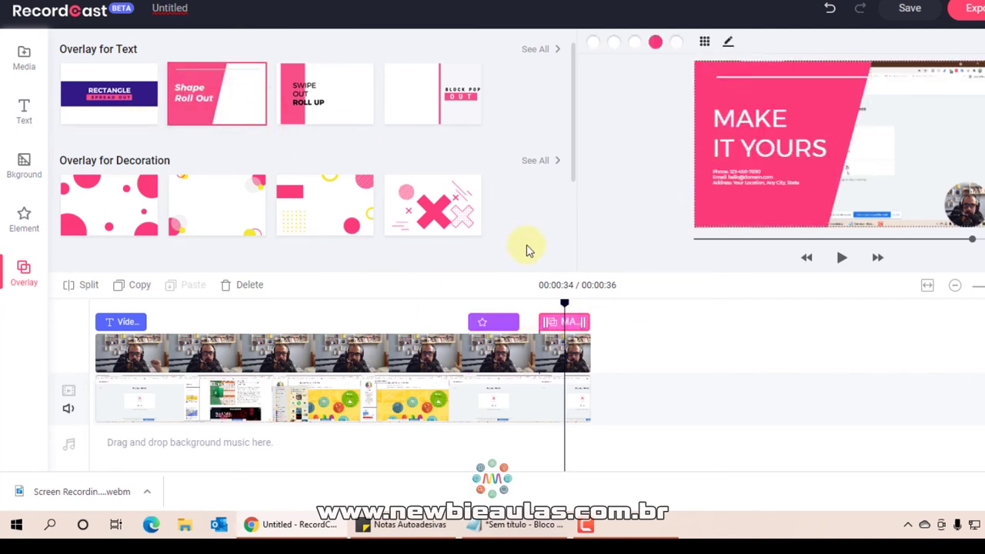
- Change the overlay's pink shape colour to orange
{"action": "left_click", "coordinate": [757, 152]}
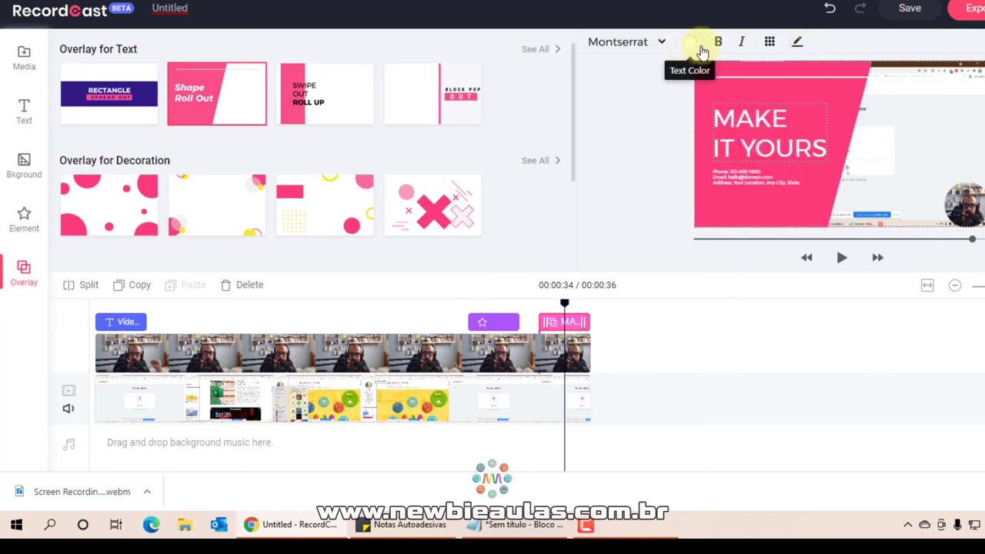
{"action": "left_click", "coordinate": [846, 93]}
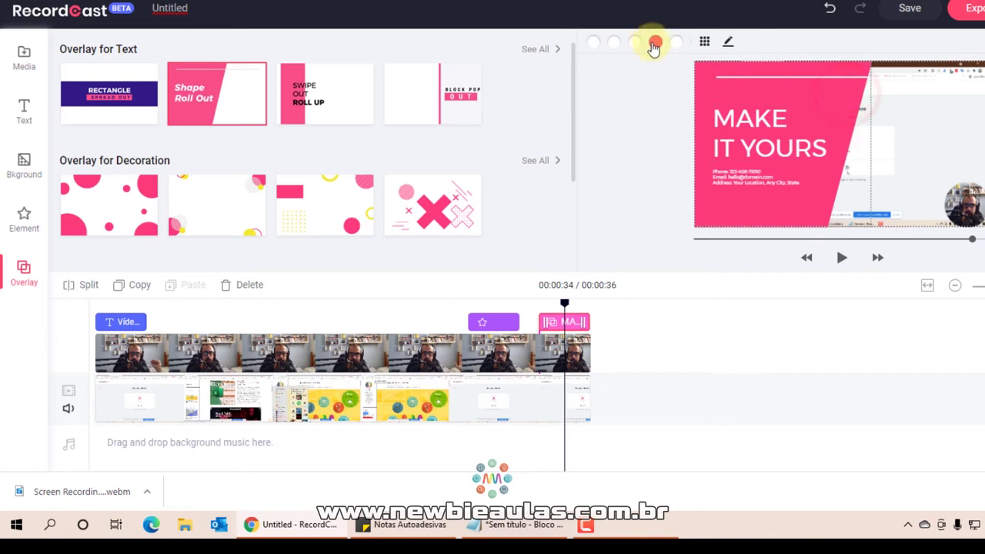
{"action": "left_click", "coordinate": [654, 44]}
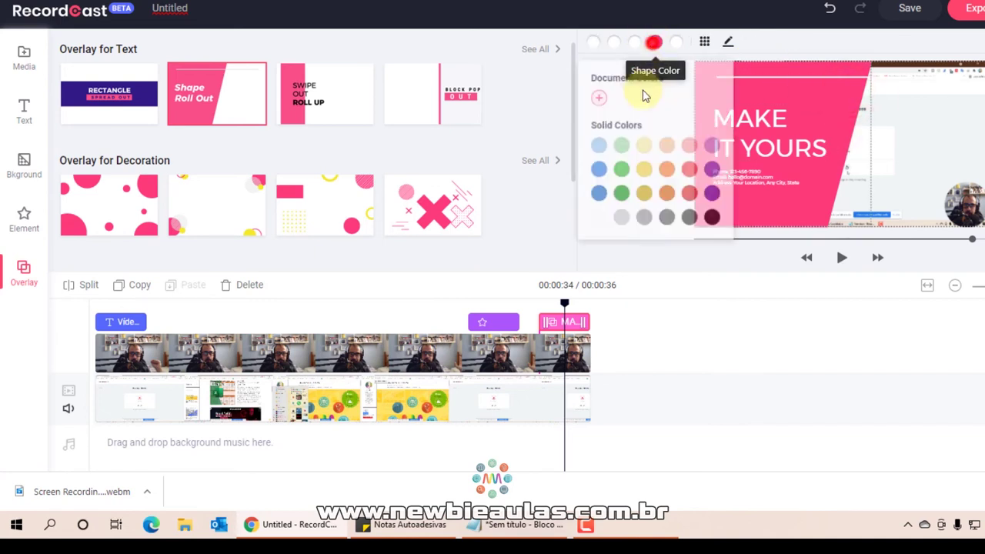
{"action": "left_click", "coordinate": [774, 51]}
{"action": "left_click", "coordinate": [656, 46]}
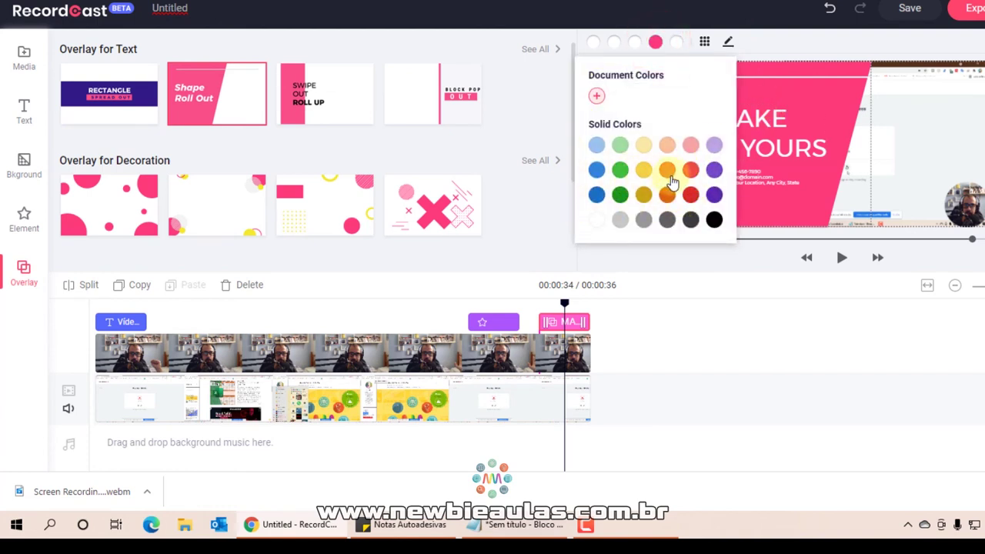
{"action": "left_click", "coordinate": [703, 297]}
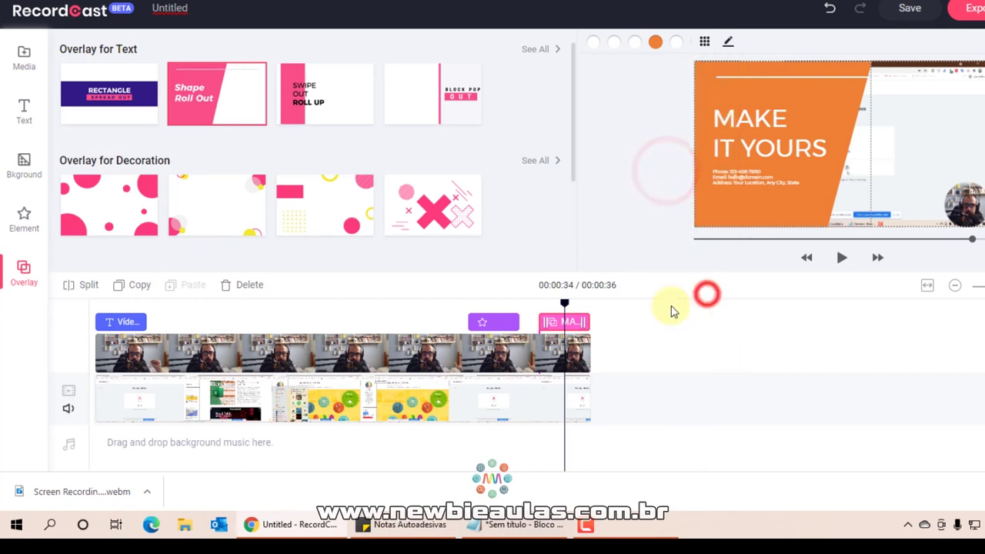
- Replace the overlay's three texts with "Vídeo de teste", "Visite meu blog" and "newbieaulas.com.br"
{"action": "left_click", "coordinate": [746, 127]}
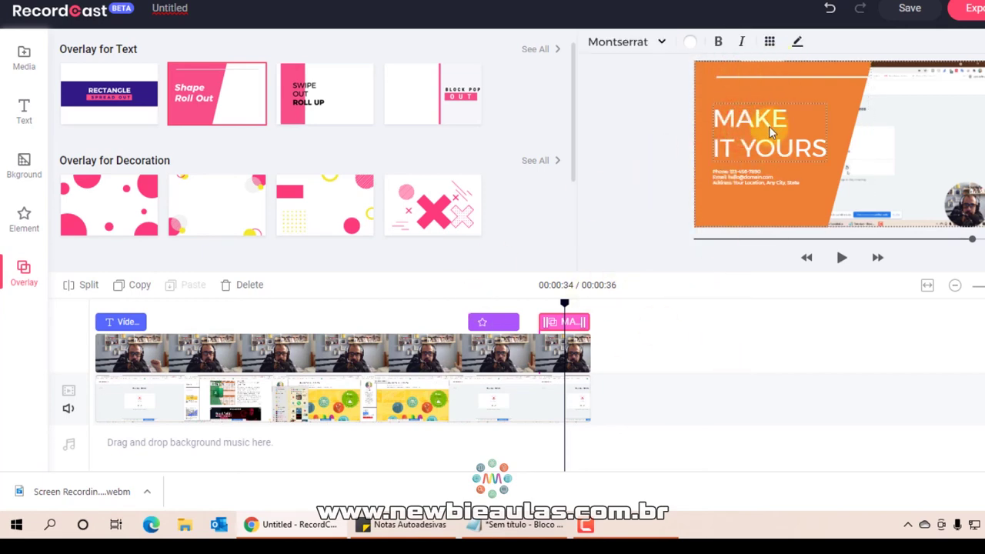
{"action": "left_click", "coordinate": [797, 43]}
{"action": "left_click", "coordinate": [489, 144]}
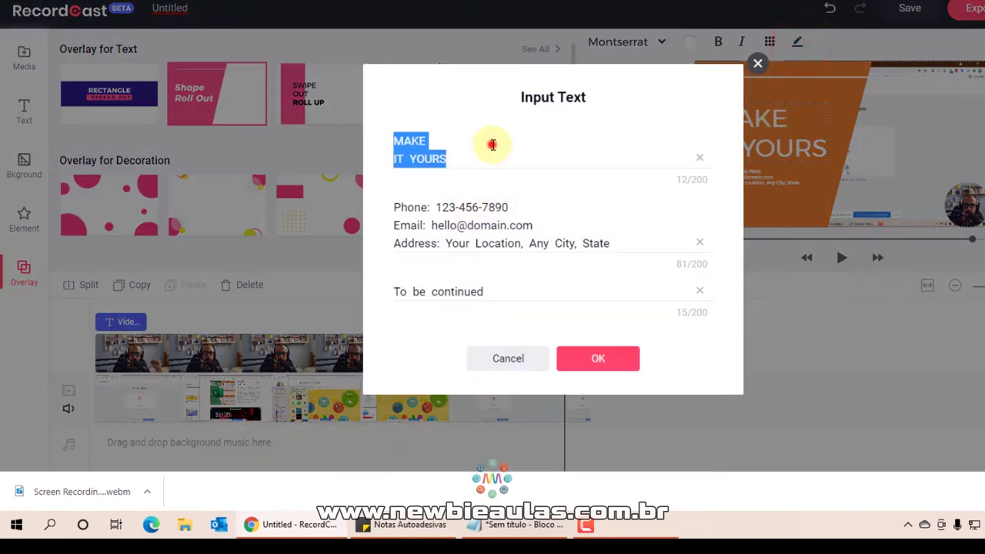
{"action": "triple_click", "coordinate": [539, 155]}
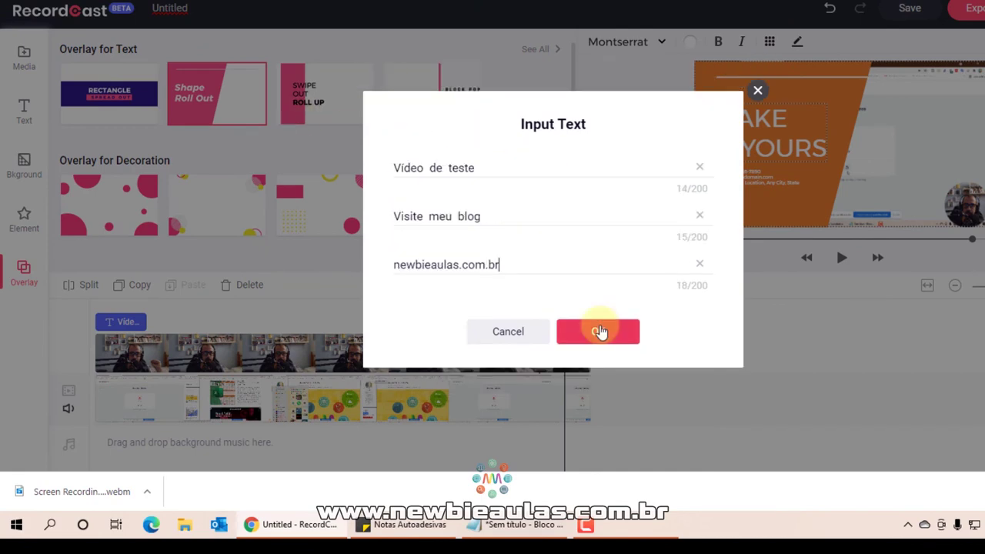
{"action": "left_click", "coordinate": [600, 331]}
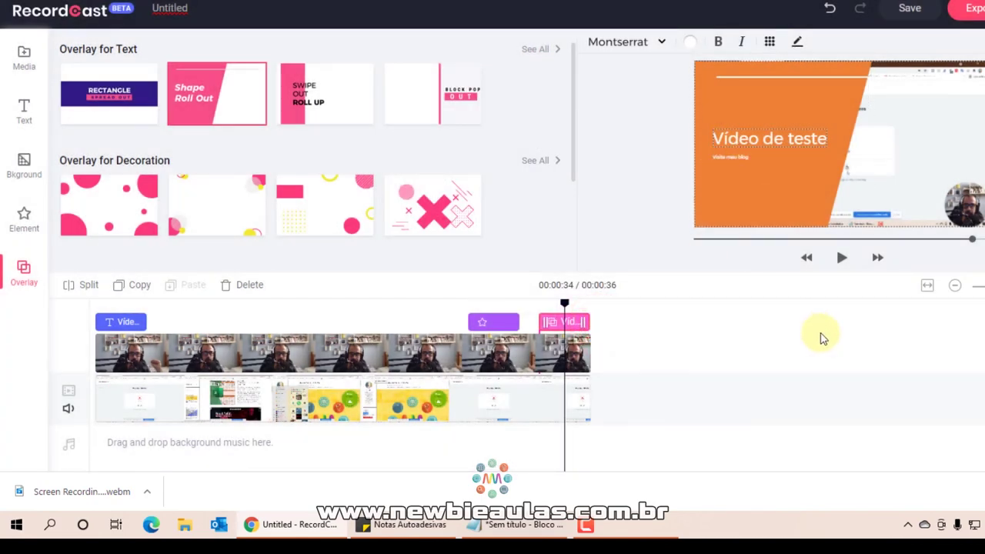
- Play the video from 00:00:32 to preview the orange overlay's animation
{"action": "left_click_drag", "start_coordinate": [566, 306], "coordinate": [537, 302]}
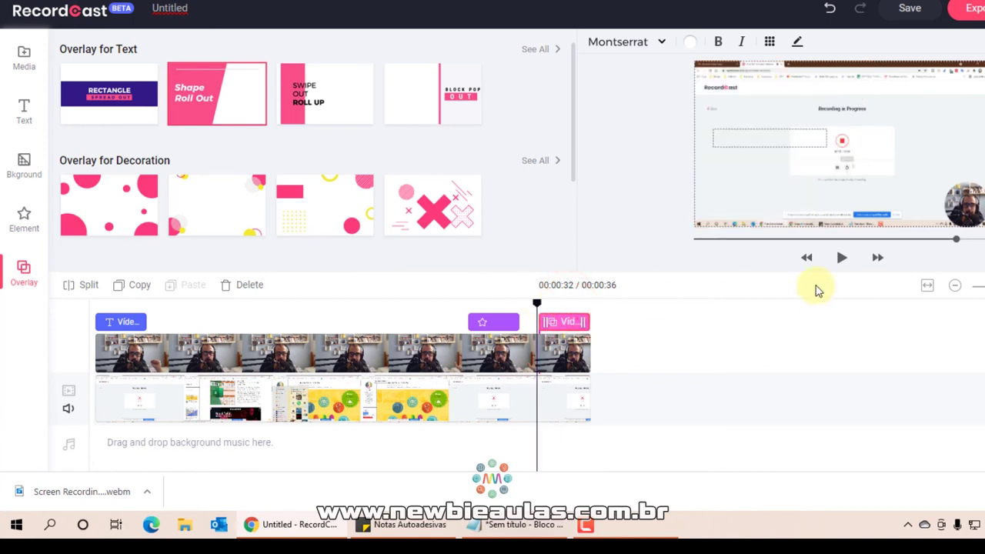
{"action": "left_click", "coordinate": [844, 259]}
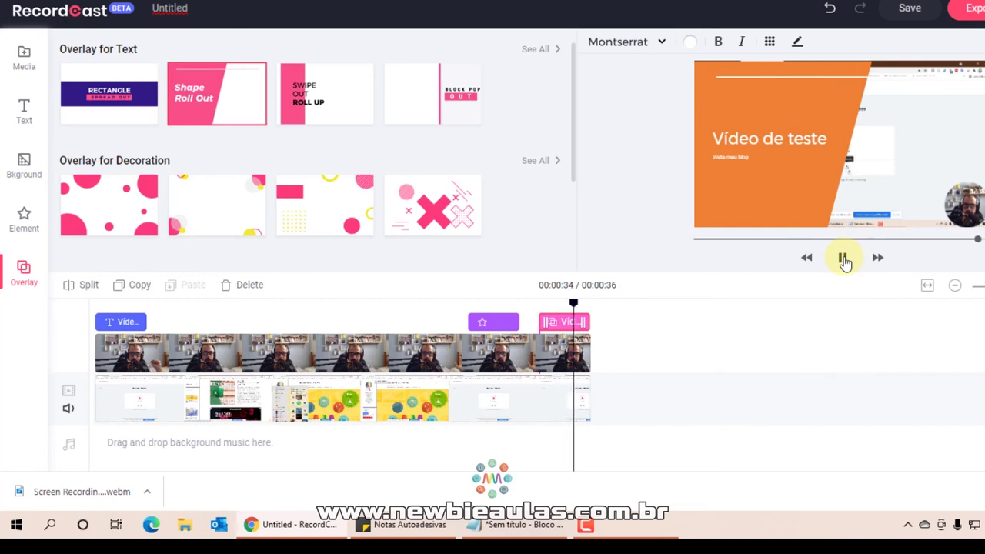
{"action": "left_click", "coordinate": [845, 262]}
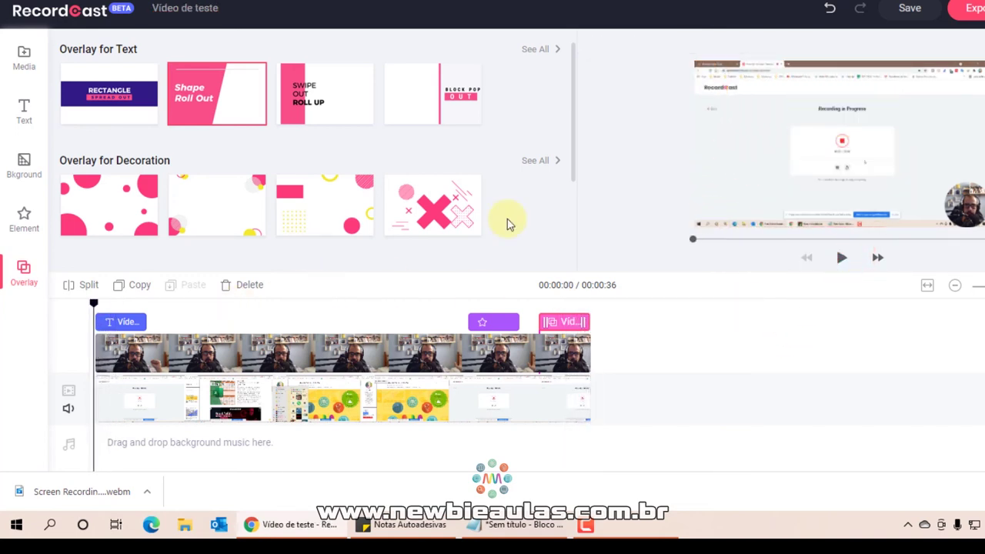
- Try out splitting the screen recording clip at 00:00:15, select each of its two parts, and undo the split
{"action": "left_click", "coordinate": [93, 308]}
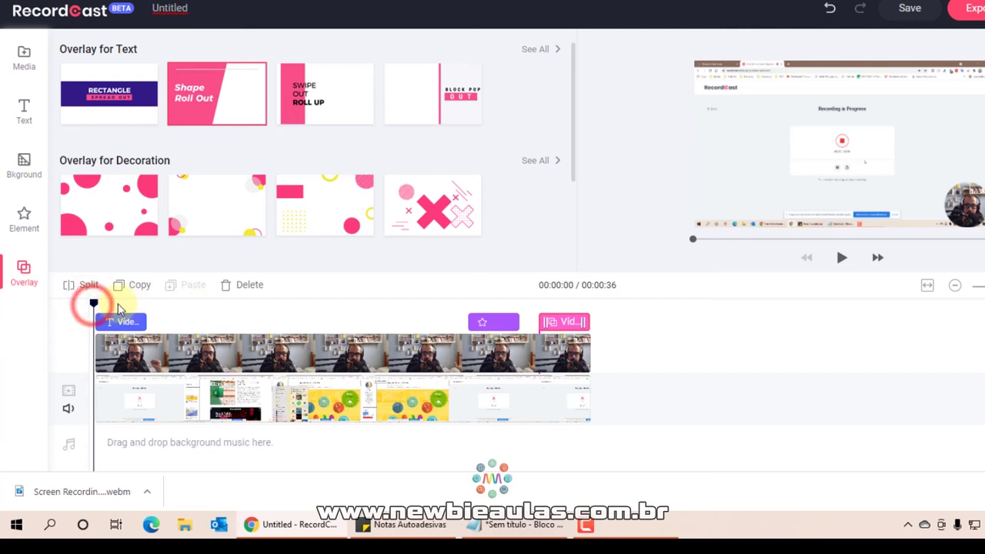
{"action": "left_click_drag", "start_coordinate": [97, 303], "coordinate": [134, 306]}
{"action": "left_click_drag", "start_coordinate": [214, 310], "coordinate": [308, 310]}
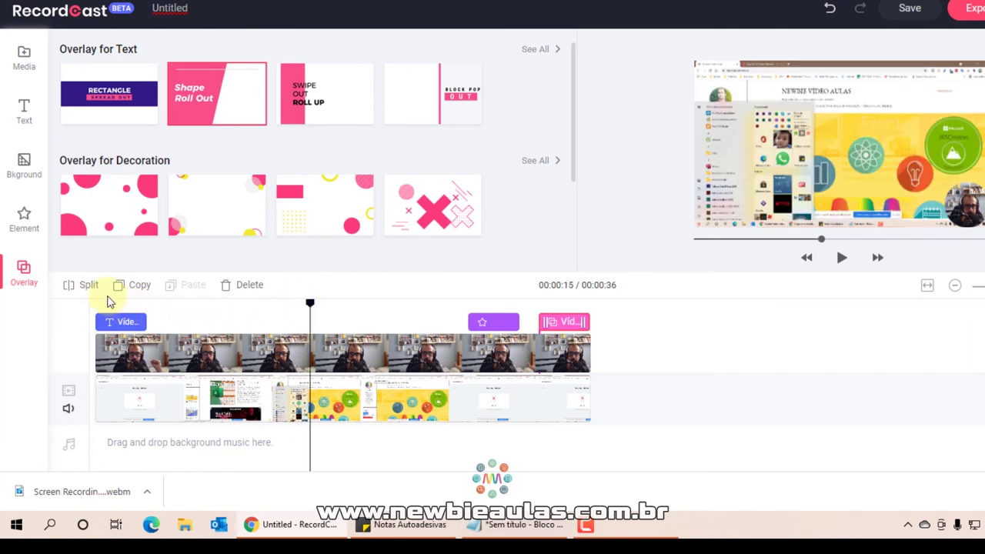
{"action": "left_click", "coordinate": [78, 285]}
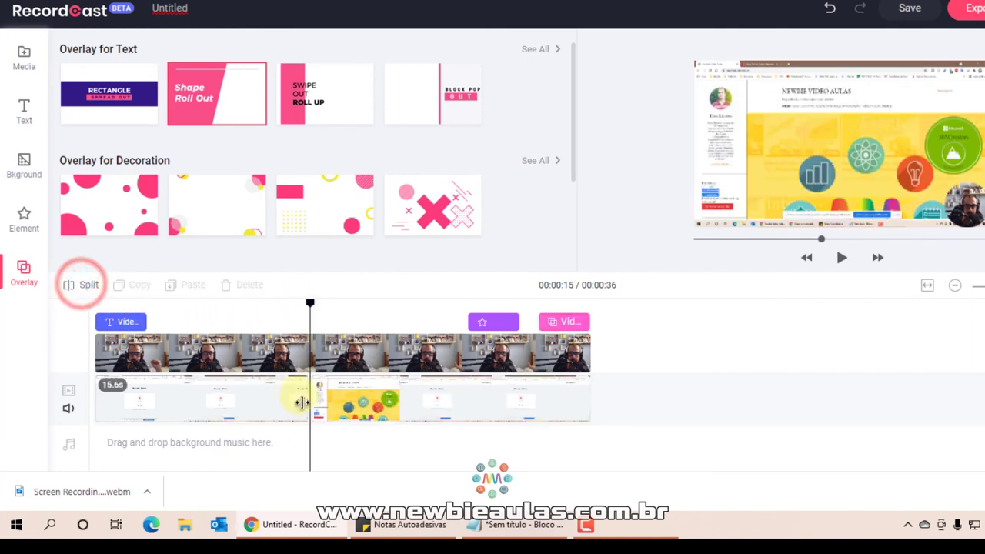
{"action": "left_click", "coordinate": [334, 360]}
{"action": "left_click", "coordinate": [290, 391]}
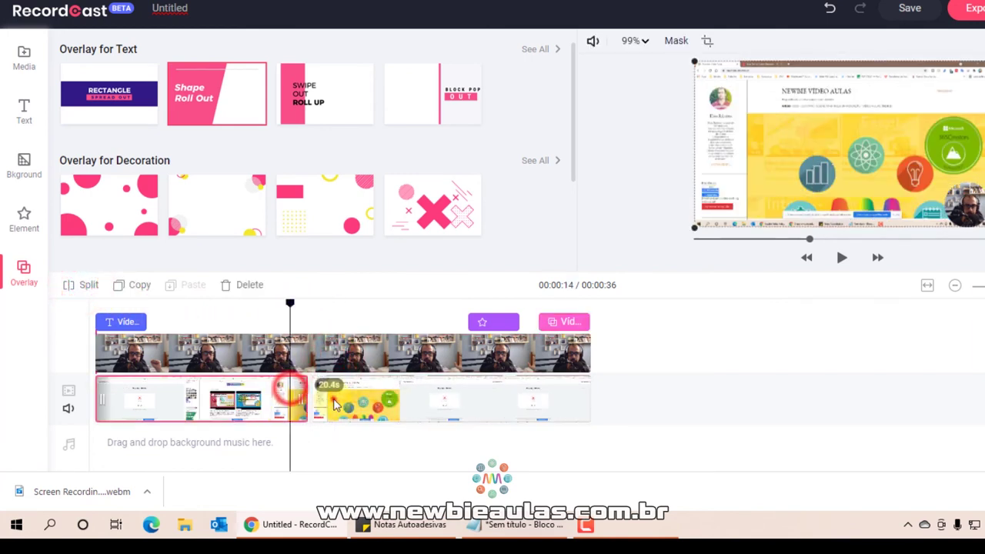
{"action": "left_click", "coordinate": [333, 399]}
{"action": "left_click", "coordinate": [266, 397]}
{"action": "left_click", "coordinate": [344, 397]}
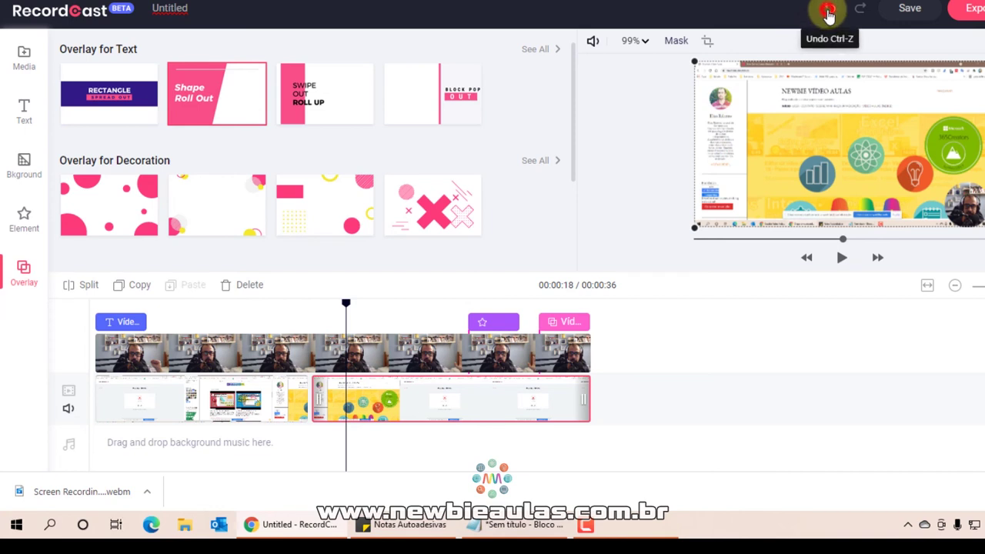
{"action": "left_click", "coordinate": [829, 14]}
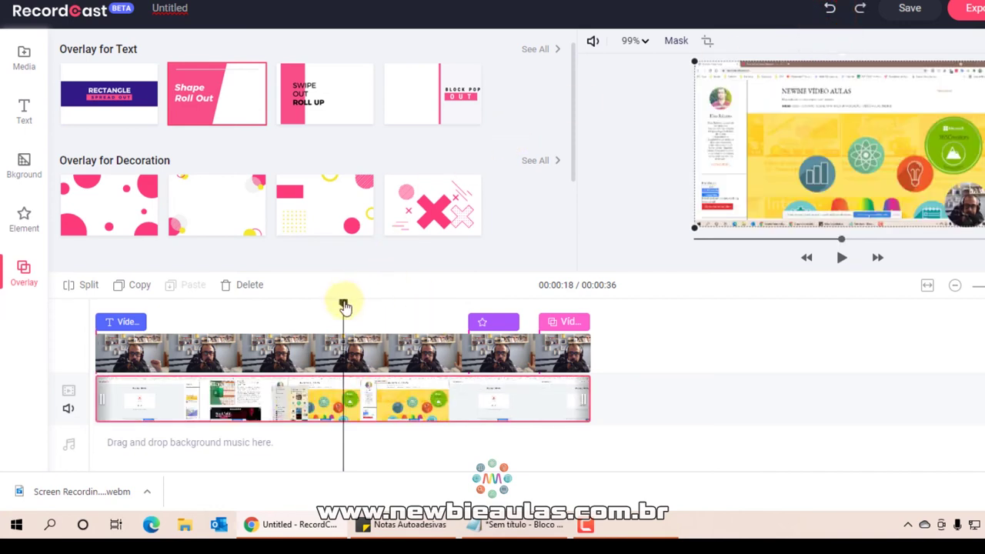
- Move the playhead to 00:00:20 and trim the end of the screen recording clip very slightly
{"action": "left_click_drag", "start_coordinate": [346, 307], "coordinate": [374, 301]}
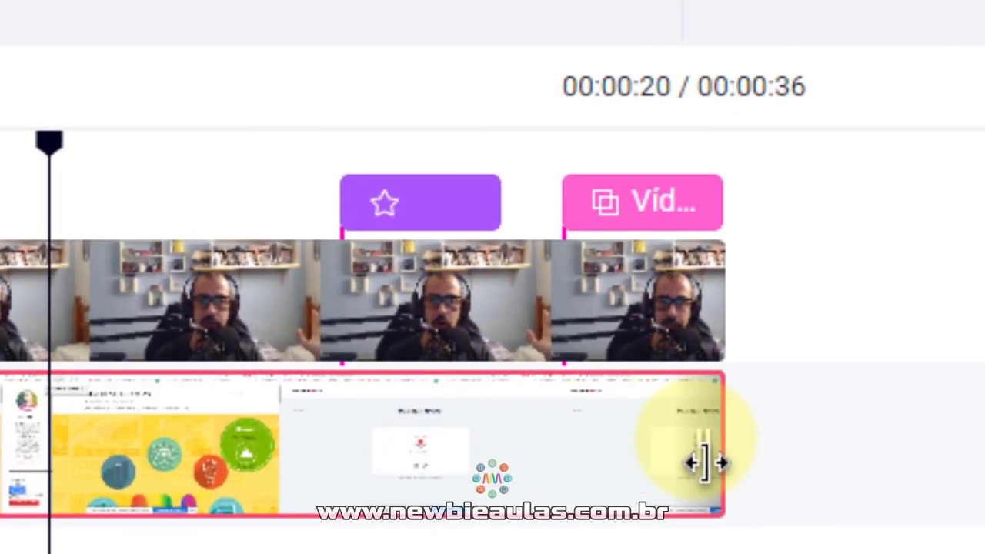
{"action": "mouse_move", "coordinate": [704, 462]}
{"action": "left_mouse_down"}
{"action": "mouse_move", "coordinate": [541, 457]}
{"action": "mouse_move", "coordinate": [700, 455]}
{"action": "left_mouse_up"}
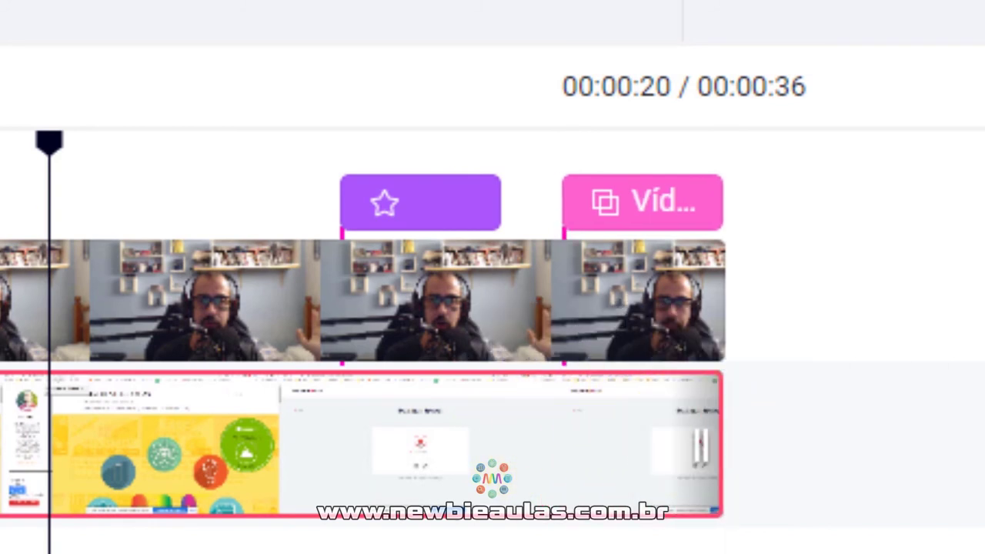
- Compare the ends of the webcam and screen recording clips by selecting each alternately, and move the playhead to 00:00:33
{"action": "left_click", "coordinate": [554, 290]}
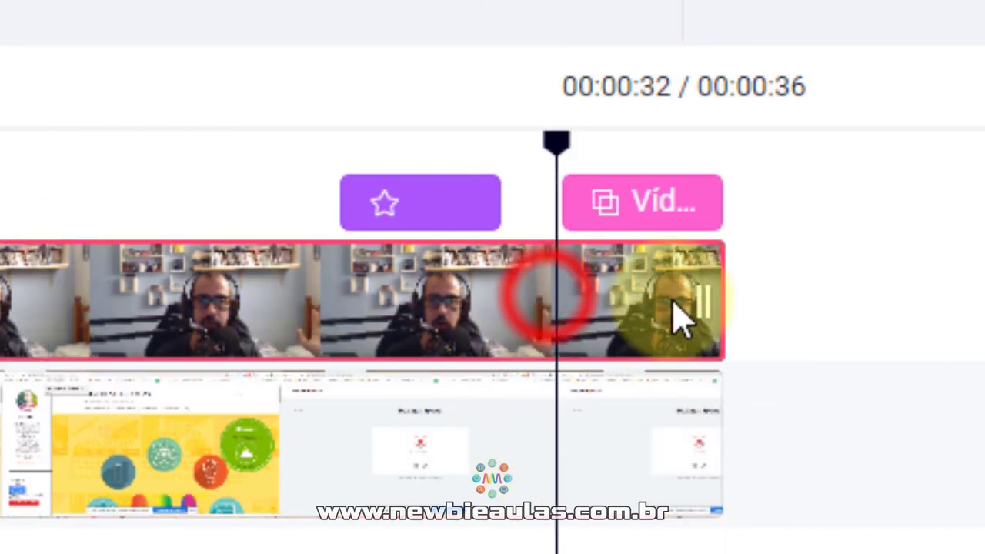
{"action": "left_click", "coordinate": [680, 412]}
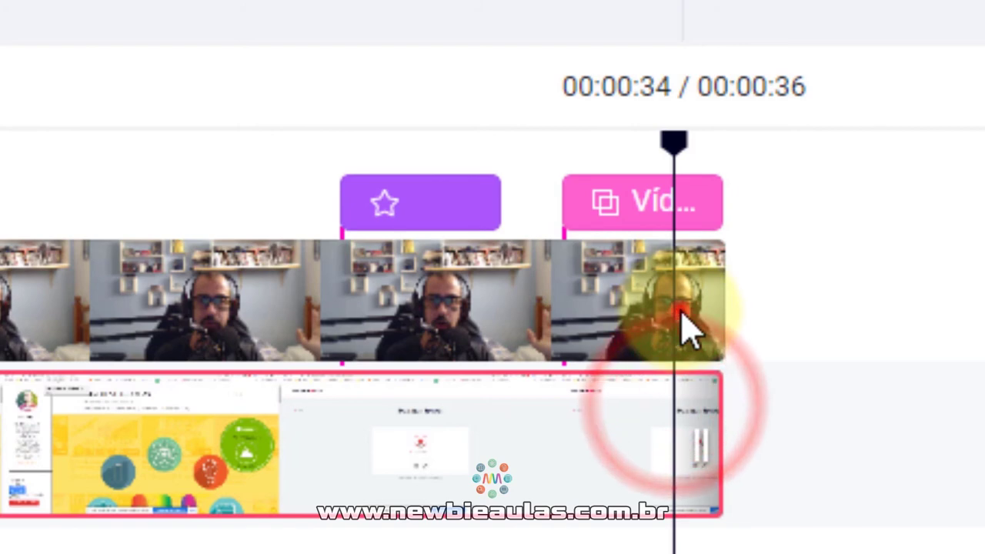
{"action": "left_click", "coordinate": [681, 316]}
{"action": "left_click", "coordinate": [585, 439]}
{"action": "left_click", "coordinate": [593, 308]}
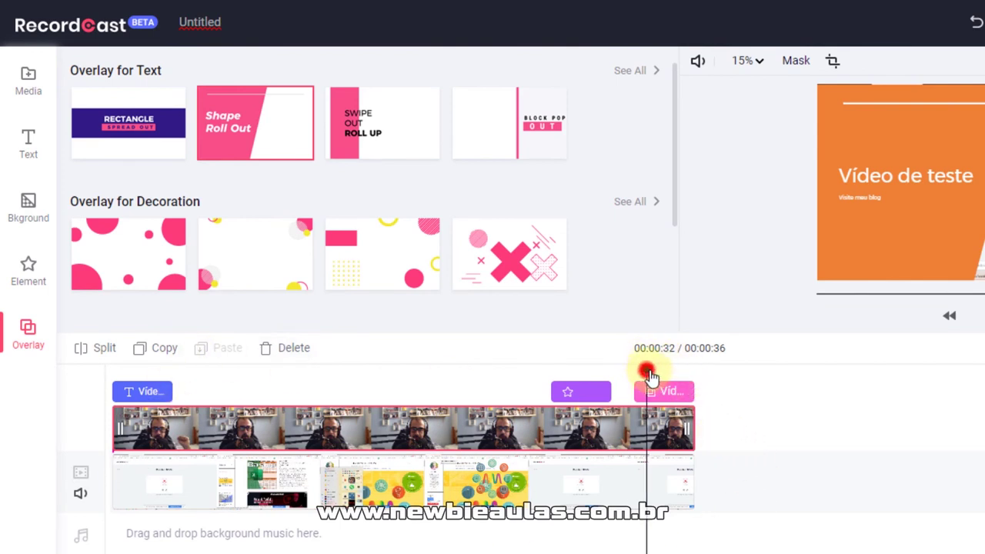
{"action": "mouse_move", "coordinate": [648, 376]}
{"action": "left_mouse_down"}
{"action": "mouse_move", "coordinate": [677, 377]}
{"action": "mouse_move", "coordinate": [589, 377]}
{"action": "mouse_move", "coordinate": [662, 377]}
{"action": "left_mouse_up"}
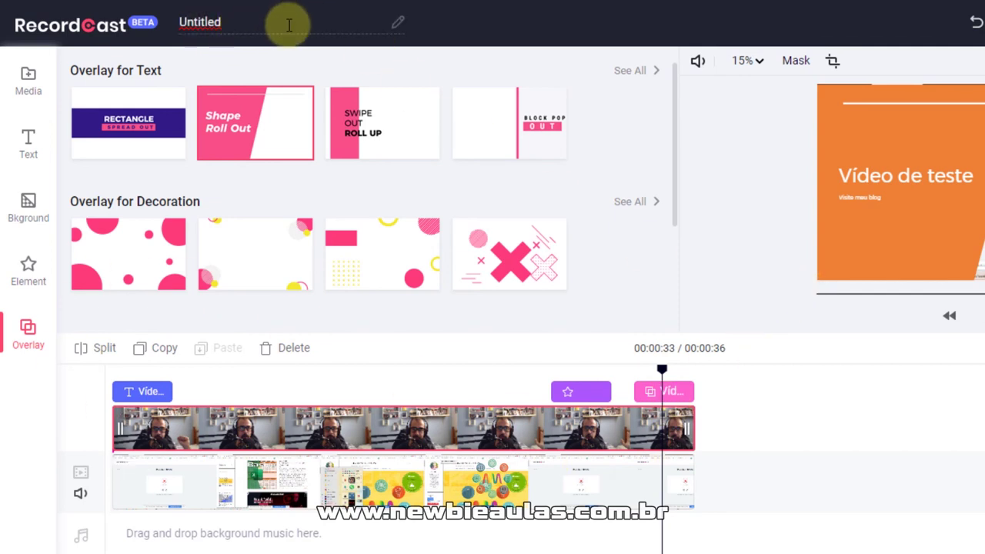
- Rename the untitled project as "teste"
{"action": "left_click", "coordinate": [287, 24]}
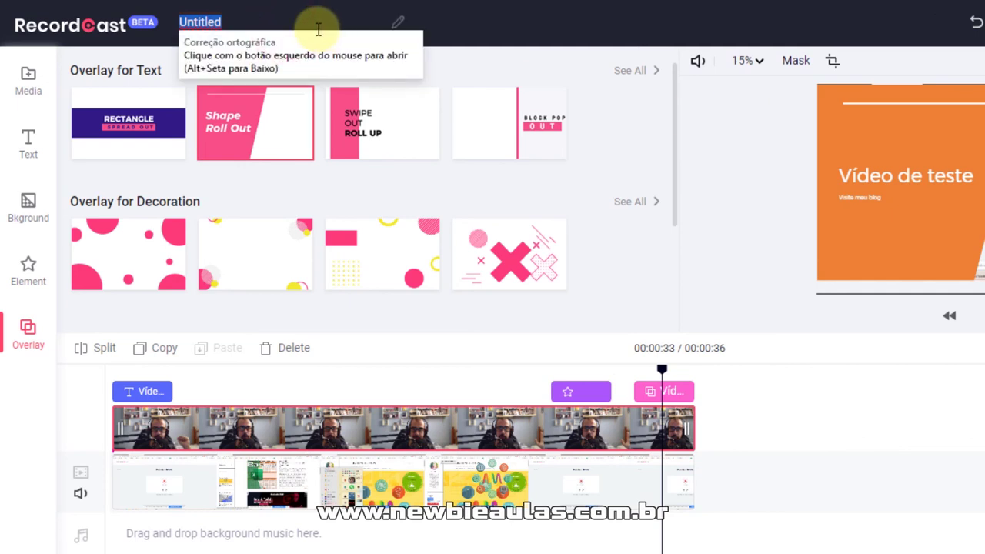
{"action": "left_click", "coordinate": [318, 30]}
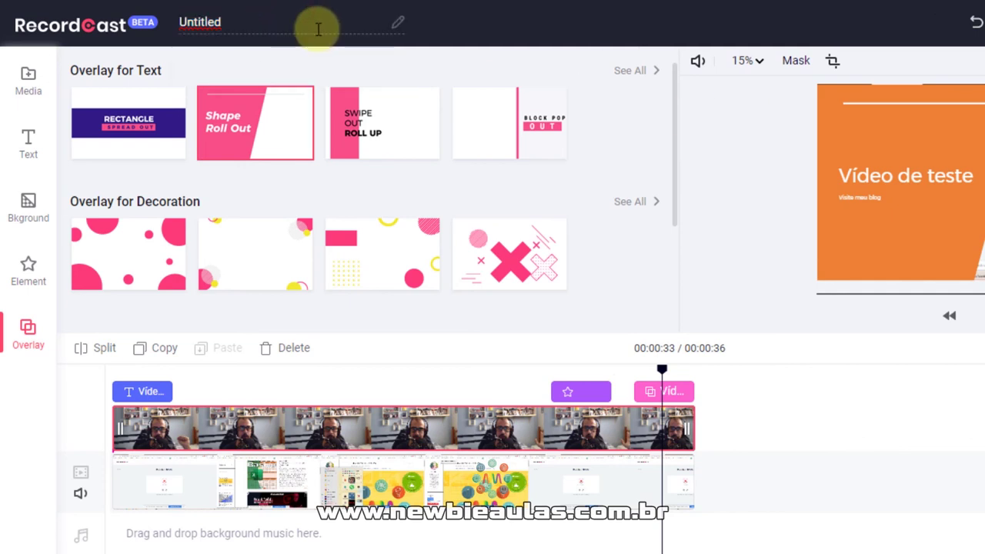
{"action": "double_click", "coordinate": [318, 30]}
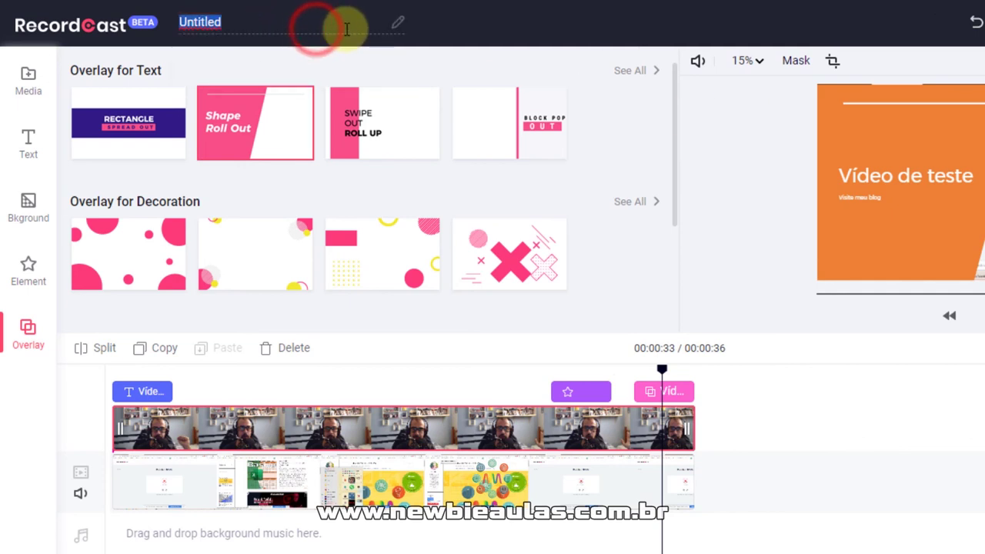
{"action": "type", "text": "teste"}
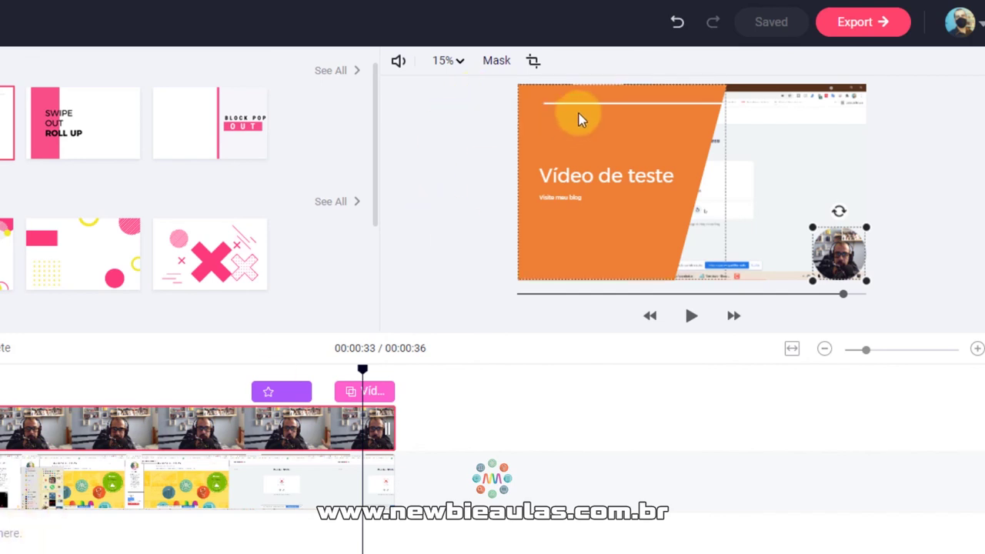
- Export the video "teste" in 1080p quality
{"action": "left_click", "coordinate": [888, 22]}
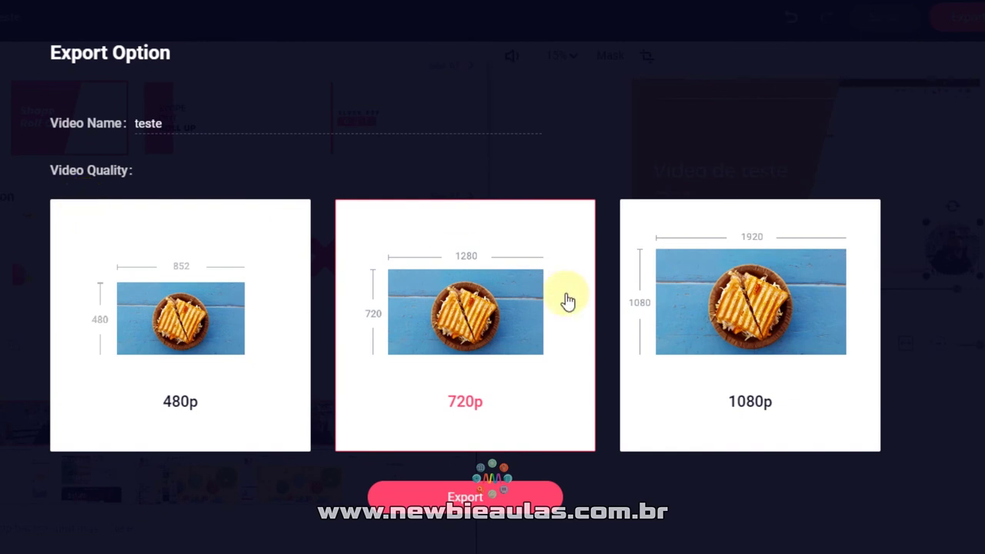
{"action": "left_click", "coordinate": [774, 351]}
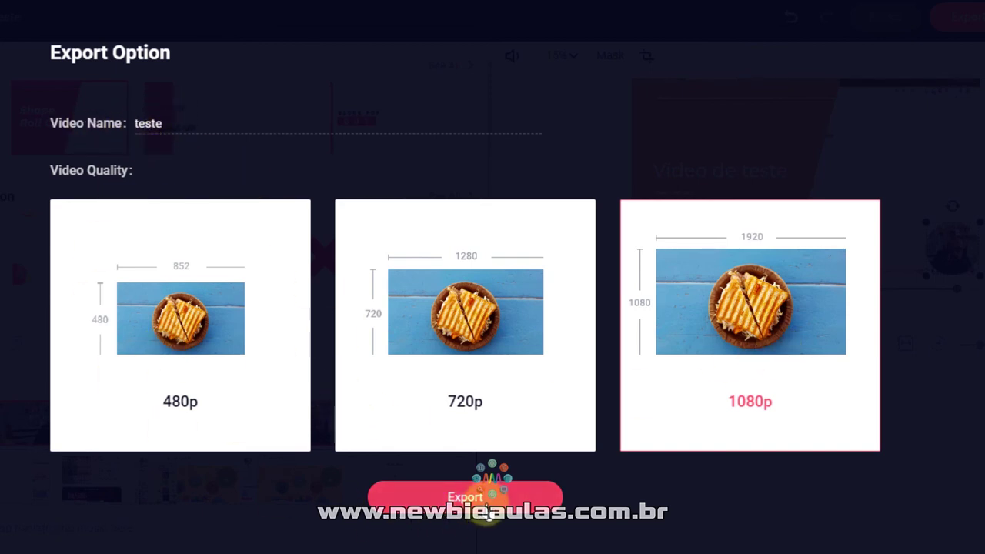
{"action": "left_click", "coordinate": [487, 513]}
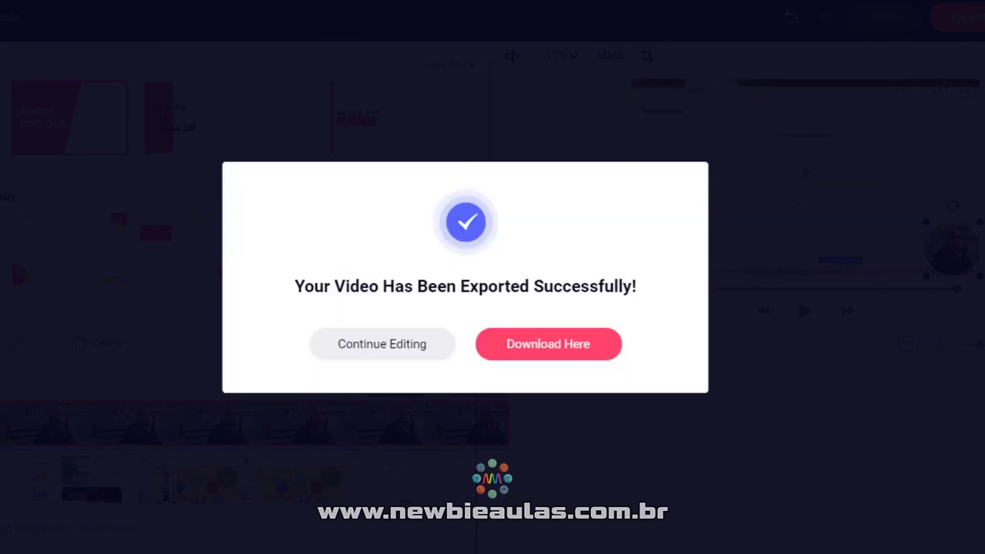
- Always allow recordcast.com to download multiple files, and save the exported video as "teste - Made with RecordCast.mp4" in Área de Trabalho
{"action": "left_click", "coordinate": [556, 354]}
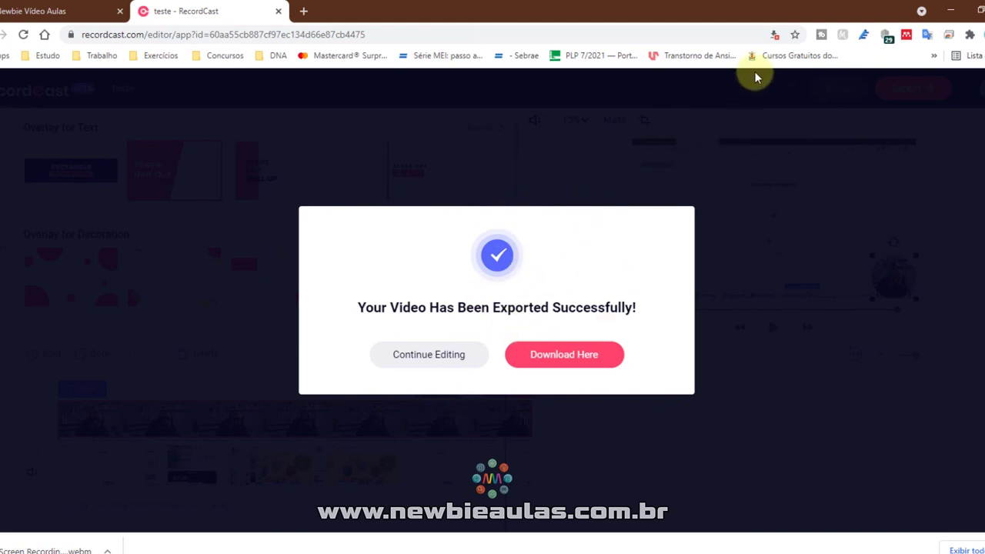
{"action": "mouse_move", "coordinate": [776, 39]}
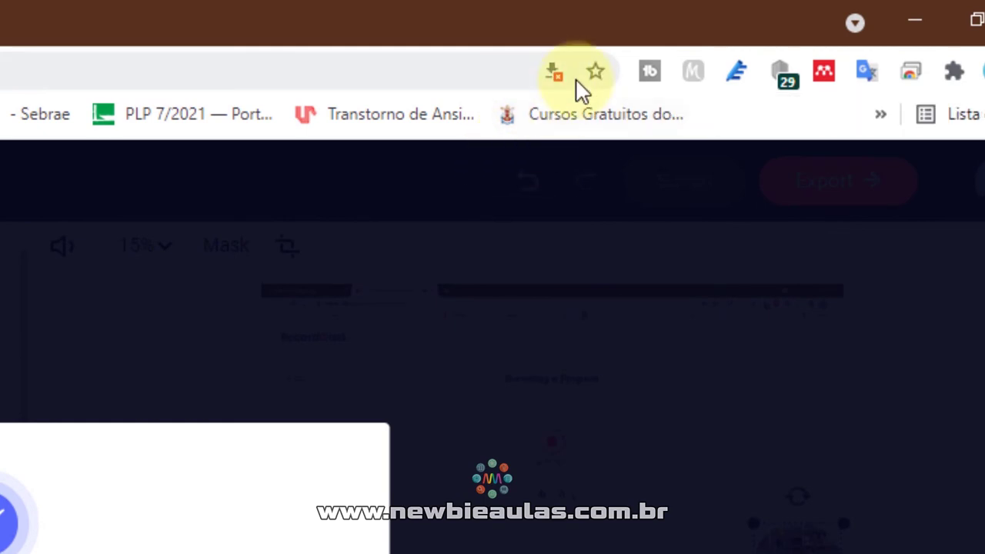
{"action": "left_click", "coordinate": [556, 73]}
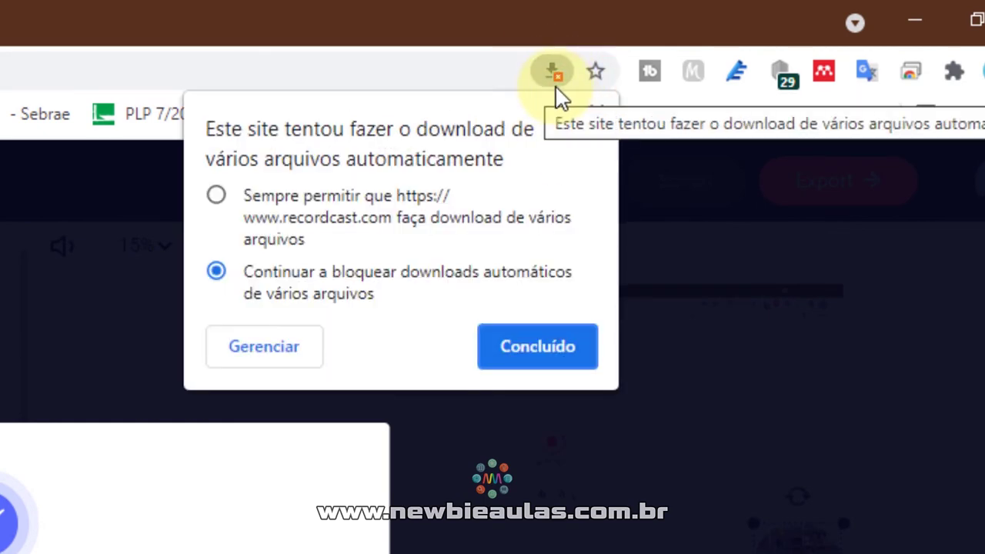
{"action": "left_click", "coordinate": [219, 197]}
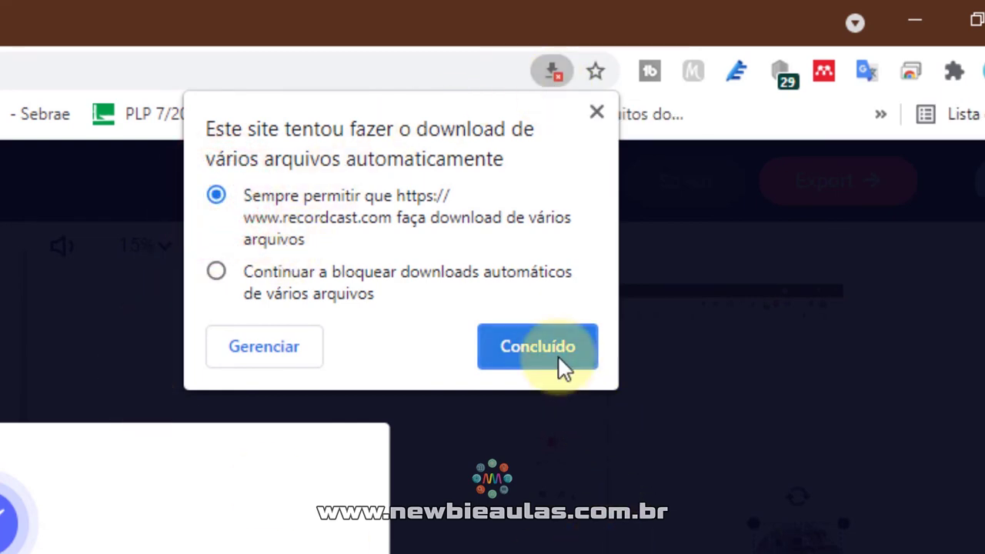
{"action": "left_click", "coordinate": [562, 362]}
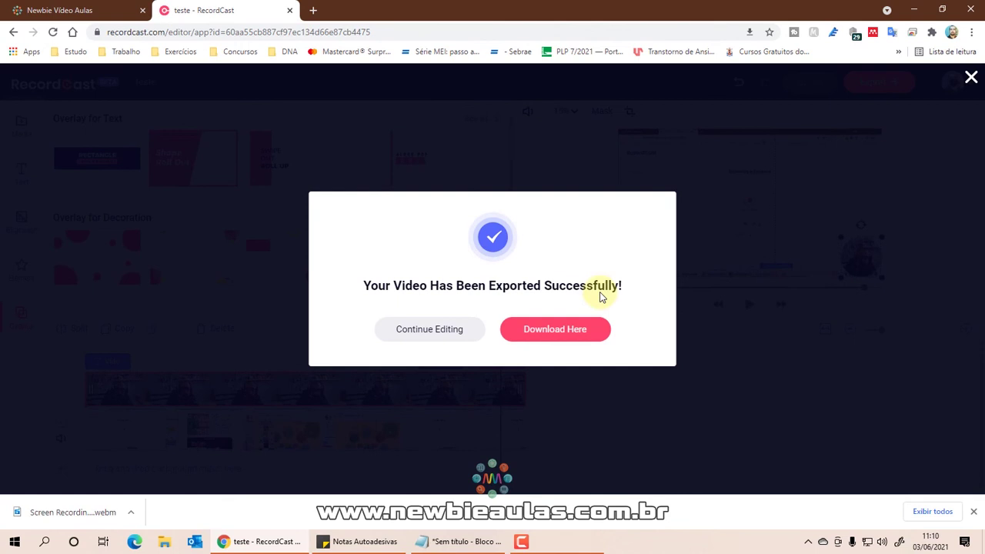
{"action": "left_click", "coordinate": [586, 339]}
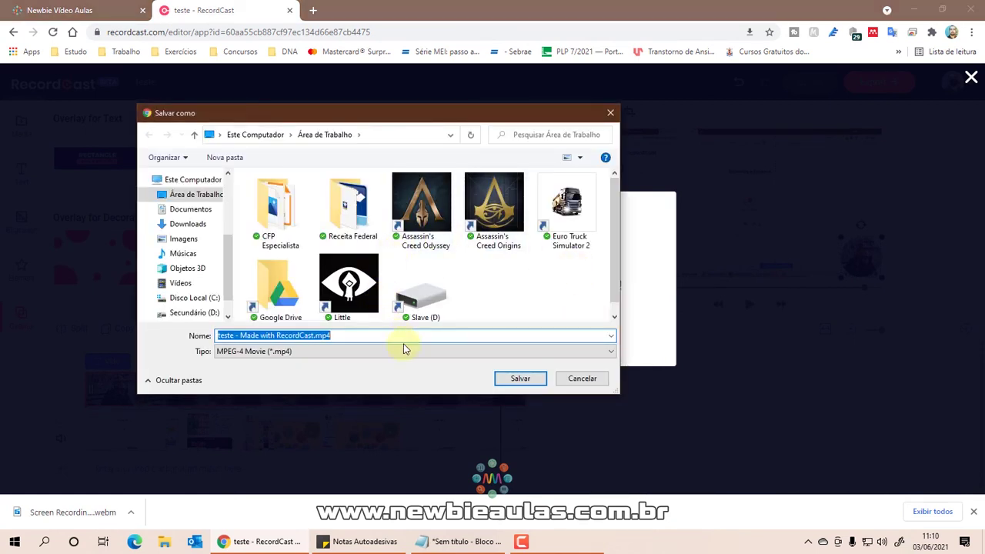
{"action": "left_click", "coordinate": [521, 379]}
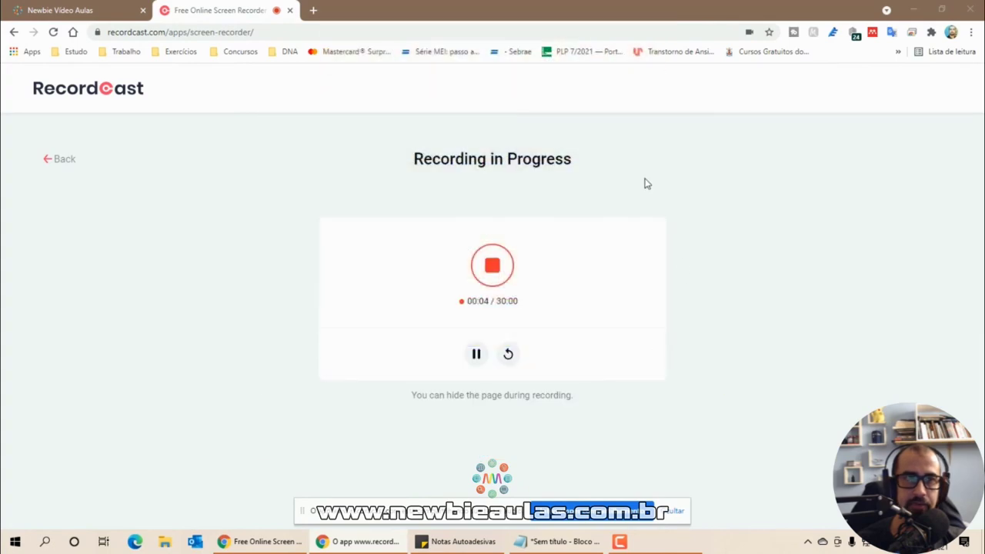
{"action": "left_click", "coordinate": [147, 7]}
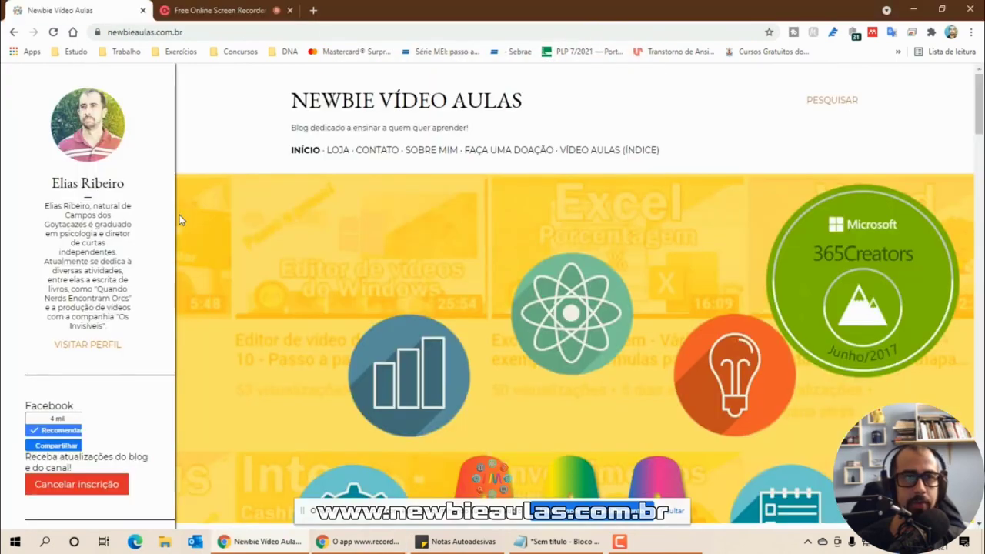
{"action": "scroll", "coordinate": [285, 221], "scroll_direction": "down", "scroll_amount": 20}
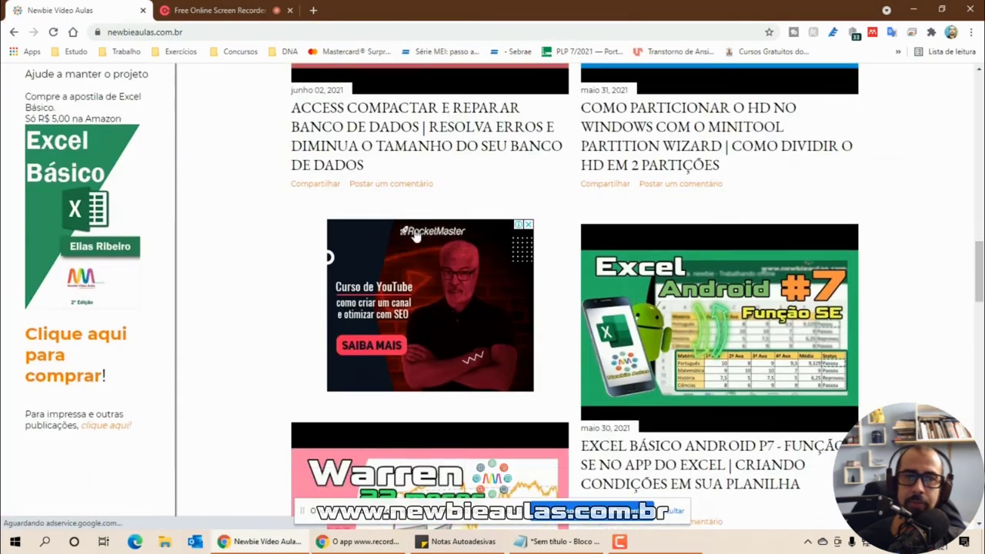
{"action": "scroll", "coordinate": [455, 257], "scroll_direction": "up", "scroll_amount": 10}
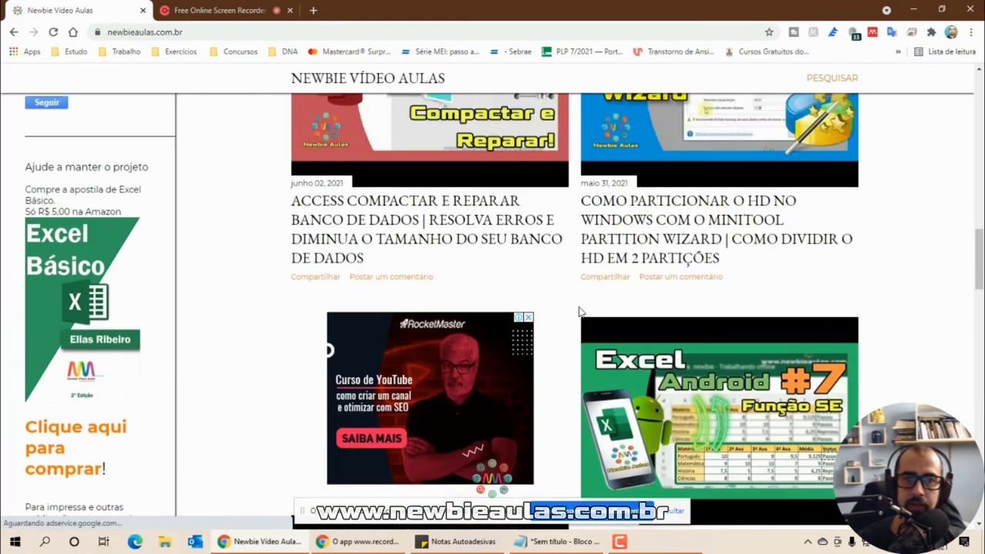
{"action": "scroll", "coordinate": [580, 311], "scroll_direction": "up", "scroll_amount": 12}
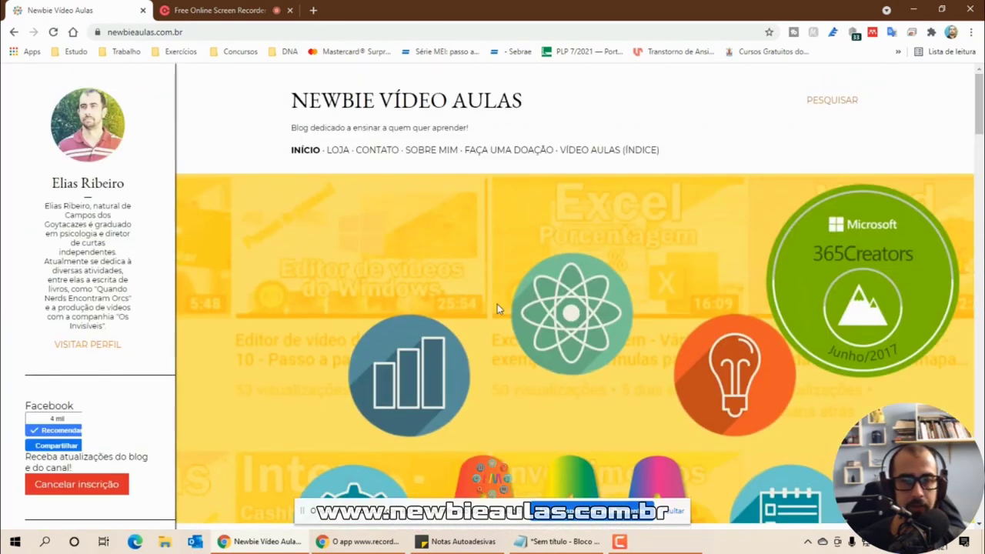
{"action": "left_click", "coordinate": [14, 543]}
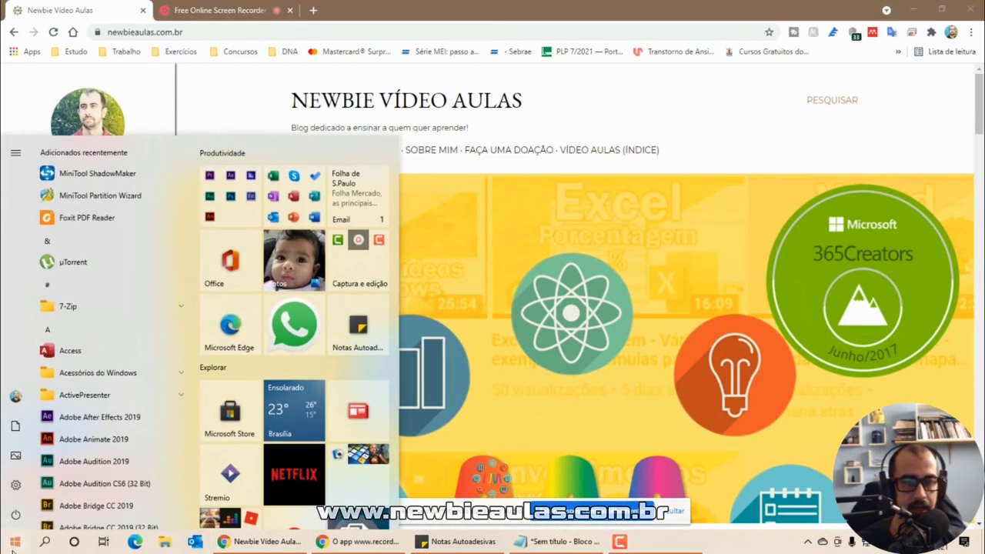
{"action": "left_click", "coordinate": [12, 551]}
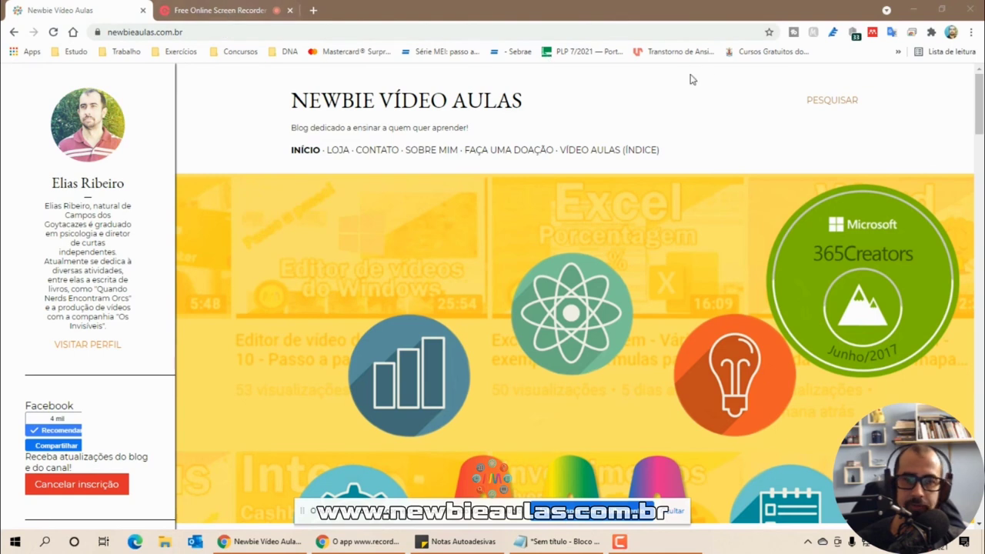
{"action": "left_click", "coordinate": [223, 6]}
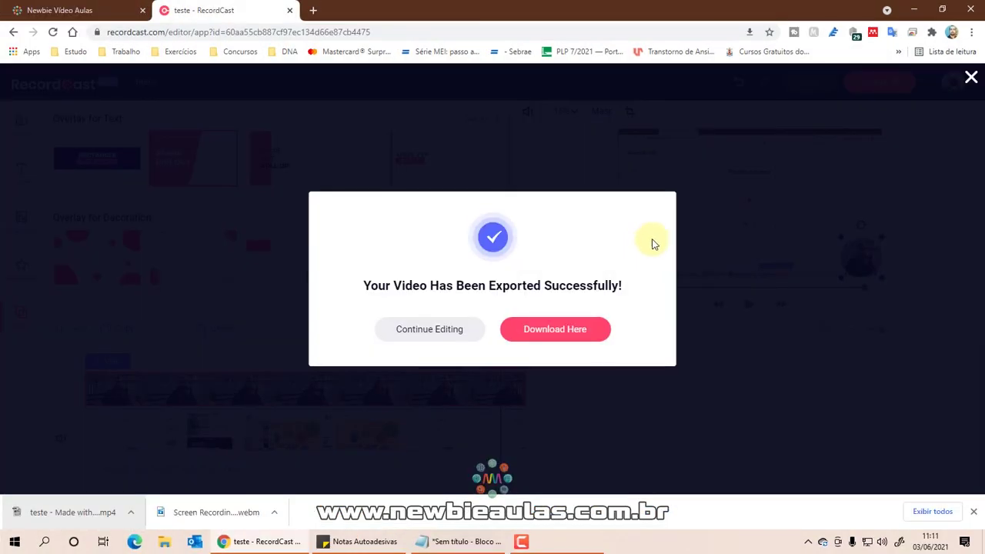
- Dismiss the finished export dialog and return to editing the project
{"action": "left_click", "coordinate": [457, 325]}
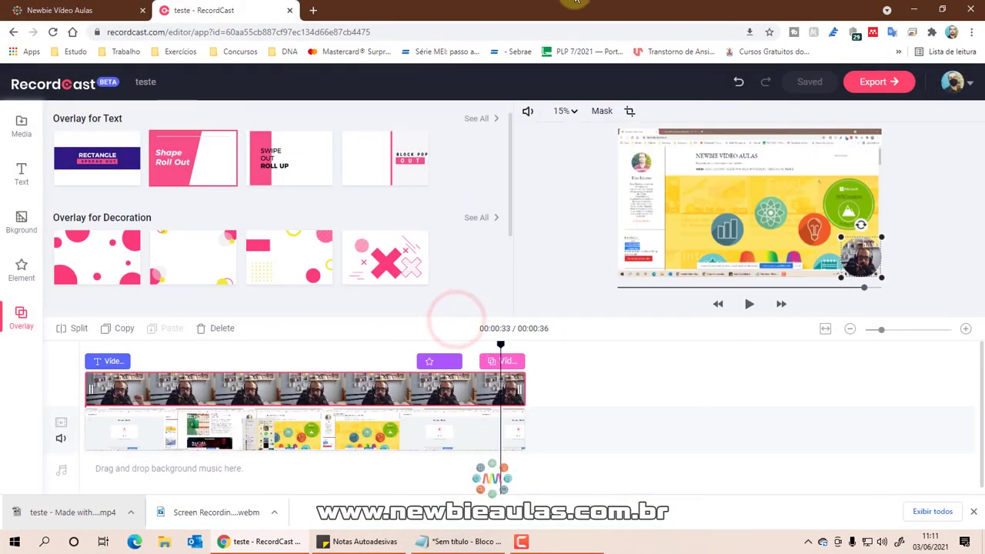